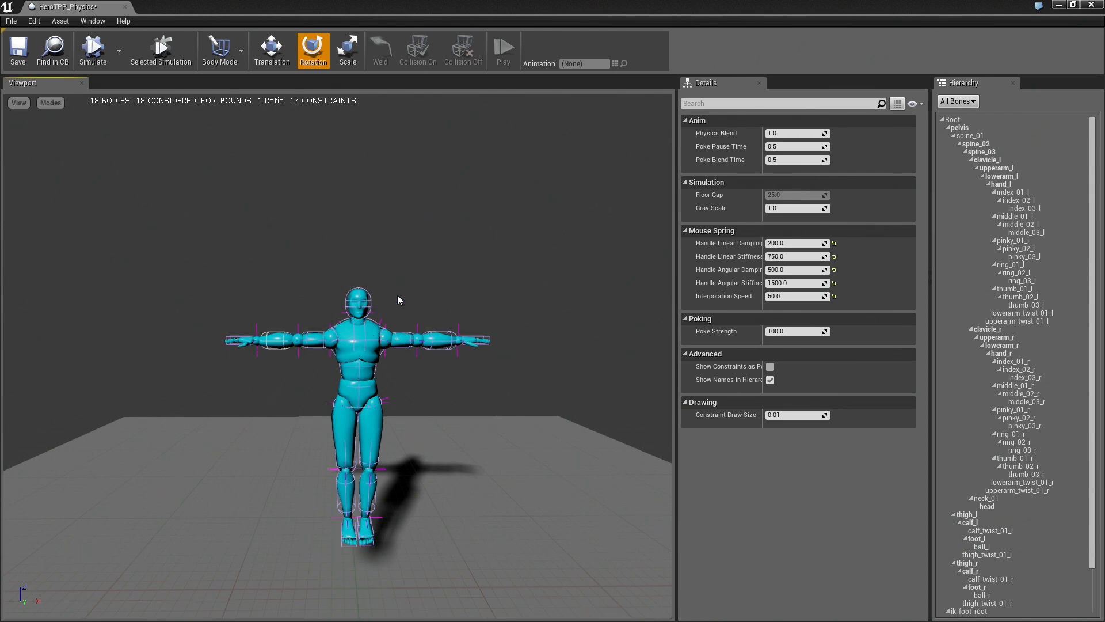
Step: Simulate the full ragdoll, pull its bodies around the floor to test the physics, and stop the simulation
{"action": "left_click_drag", "start_coordinate": [398, 296], "coordinate": [379, 242]}
{"action": "left_click", "coordinate": [103, 62]}
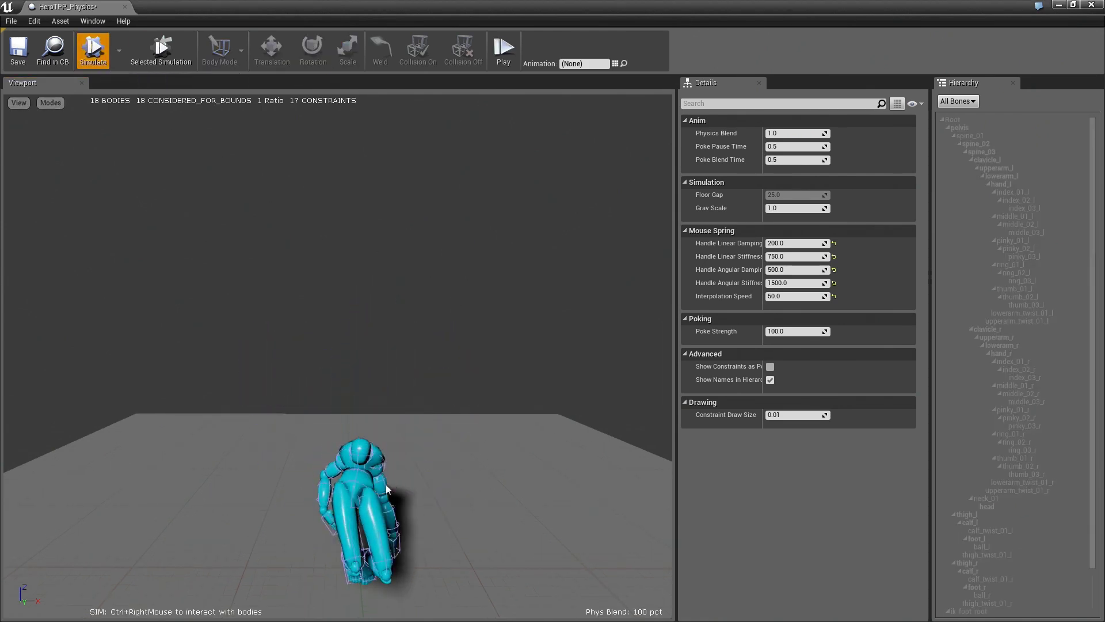
{"action": "right_click_drag", "start_coordinate": [363, 525], "coordinate": [444, 403], "text": "ctrl"}
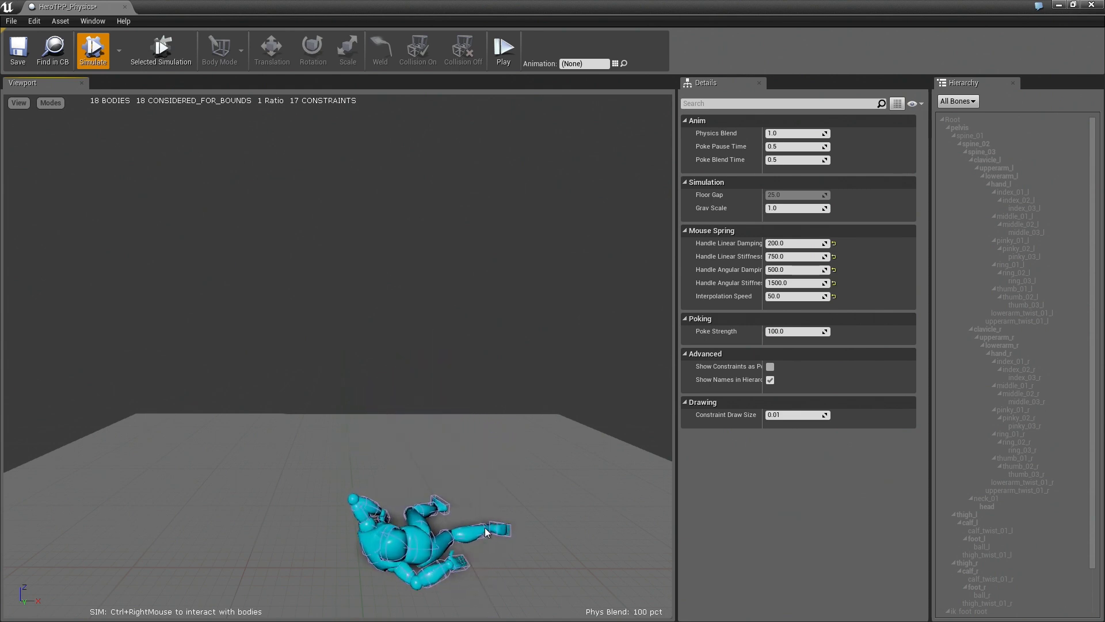
{"action": "right_click_drag", "start_coordinate": [420, 506], "coordinate": [313, 351], "text": "ctrl"}
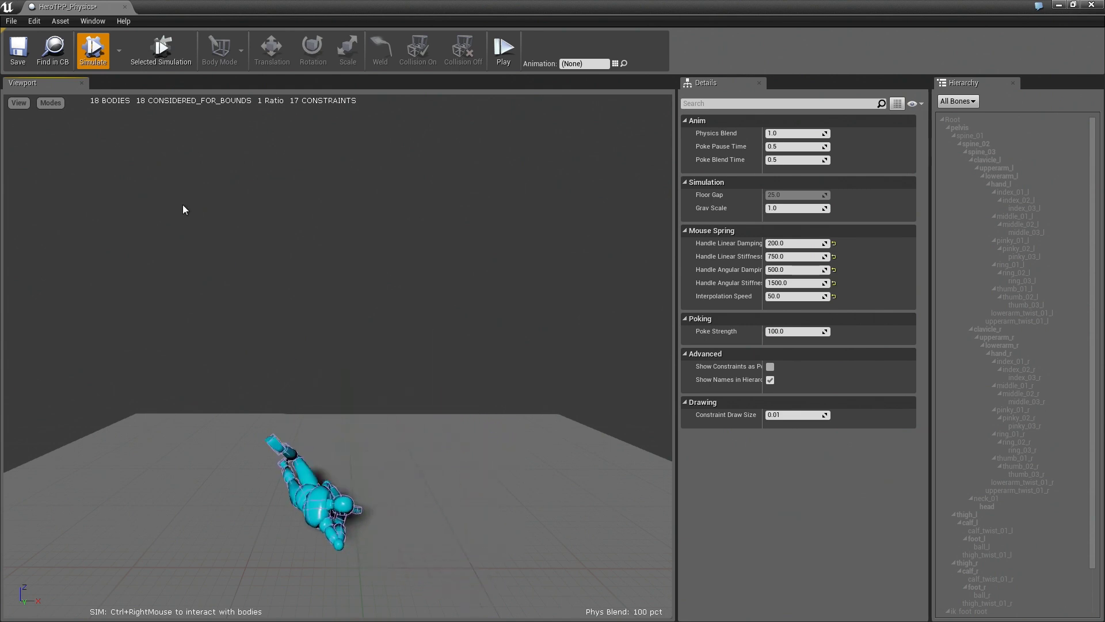
{"action": "left_click", "coordinate": [93, 51]}
Step: Set the Physics Type of all the character's bodies to Kinematic and clear the selection
{"action": "mouse_move", "coordinate": [462, 433]}
{"action": "left_mouse_down"}
{"action": "mouse_move", "coordinate": [464, 403]}
{"action": "mouse_move", "coordinate": [465, 421]}
{"action": "left_mouse_up"}
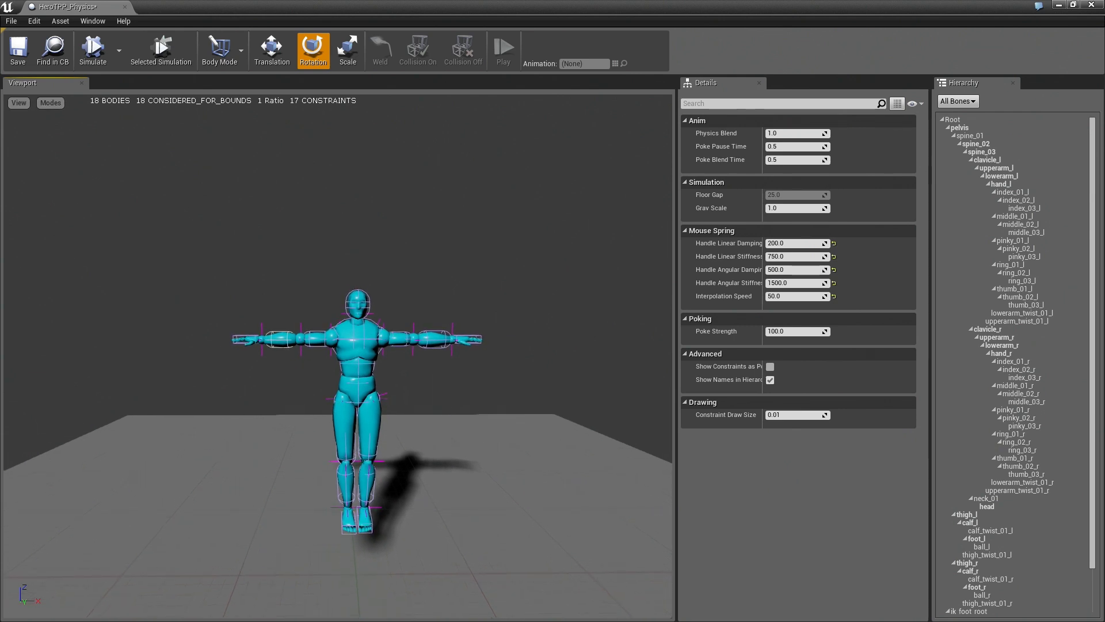
{"action": "key", "text": "ctrl+a"}
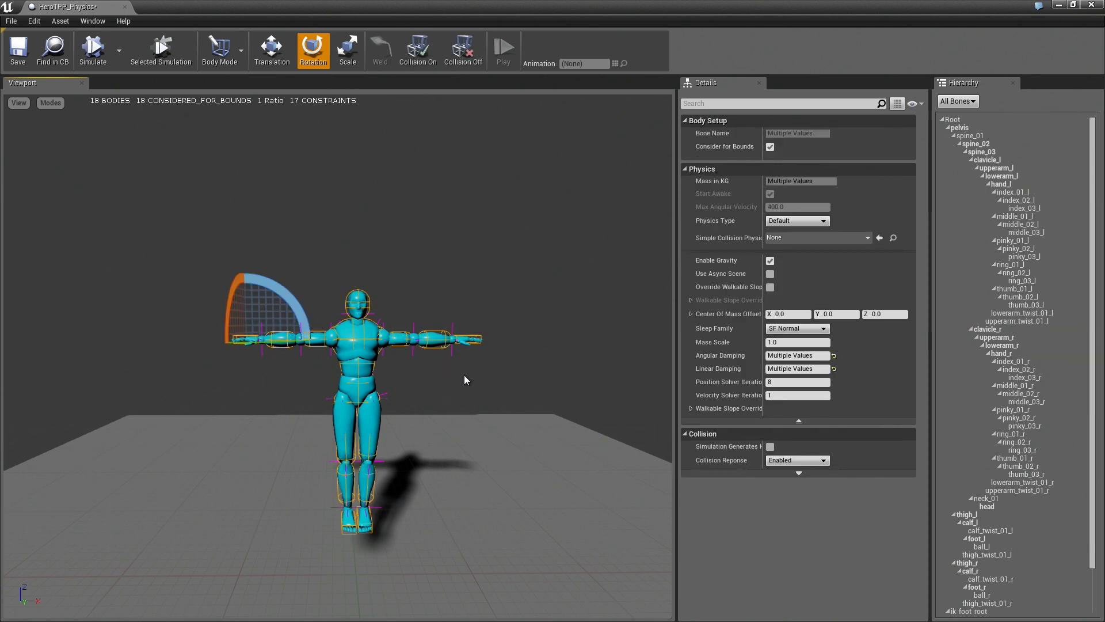
{"action": "left_click", "coordinate": [789, 222]}
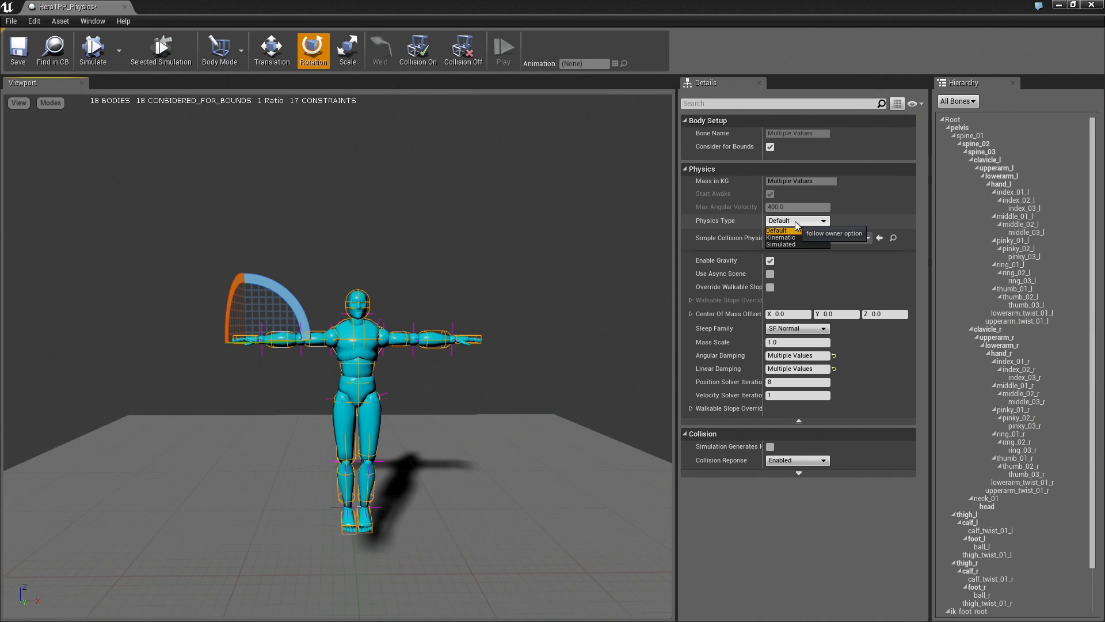
{"action": "left_click", "coordinate": [797, 227]}
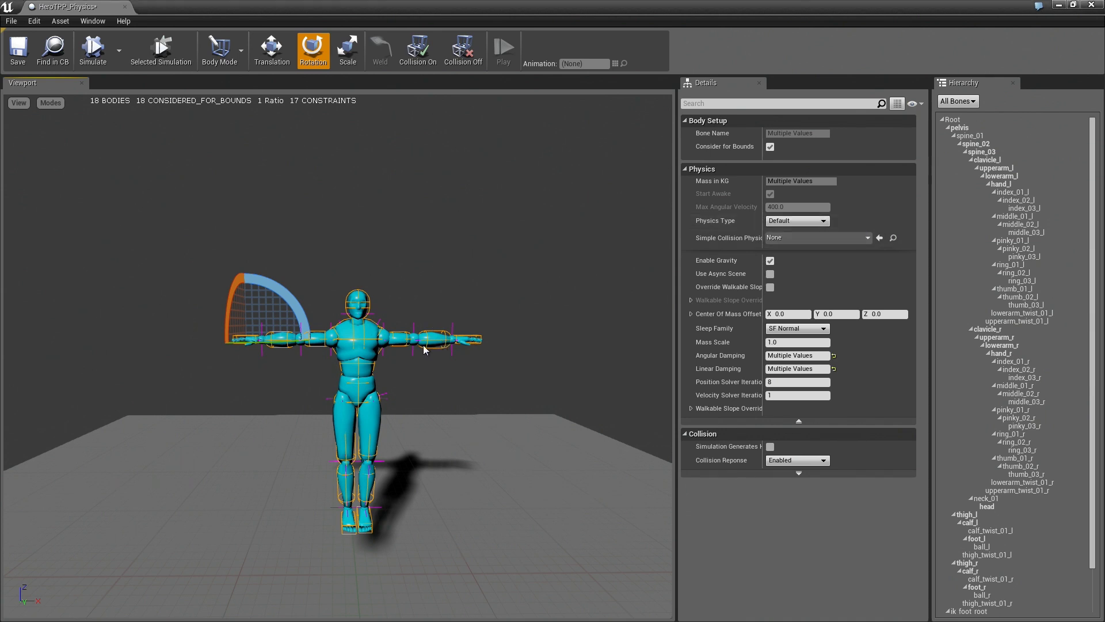
{"action": "scroll", "coordinate": [507, 393], "scroll_direction": "up", "scroll_amount": 2}
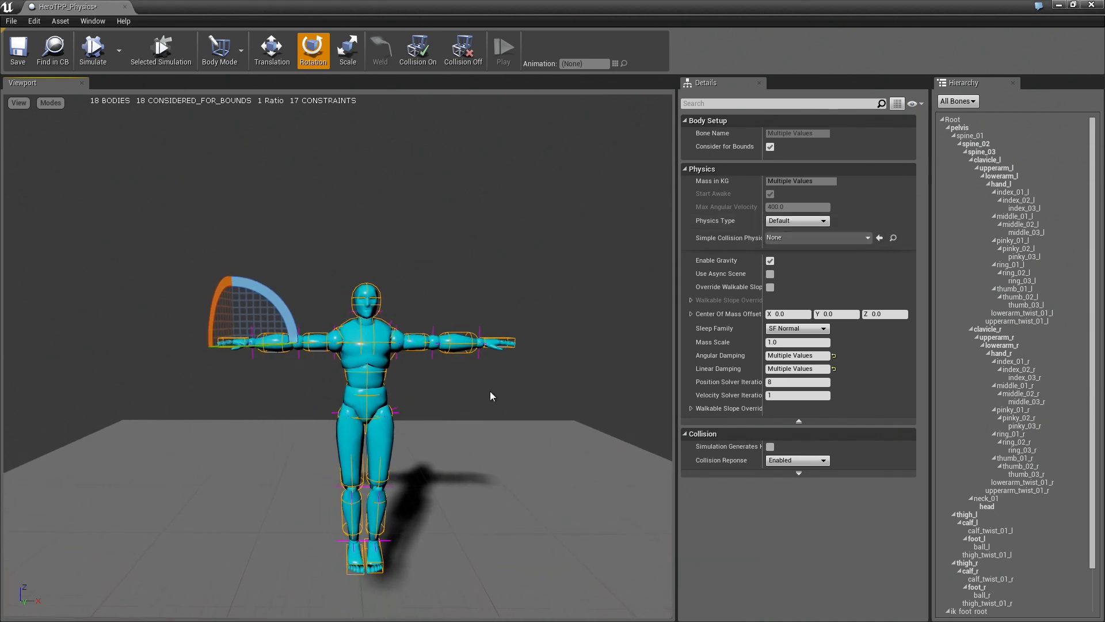
{"action": "left_click", "coordinate": [787, 222]}
{"action": "left_click", "coordinate": [783, 237]}
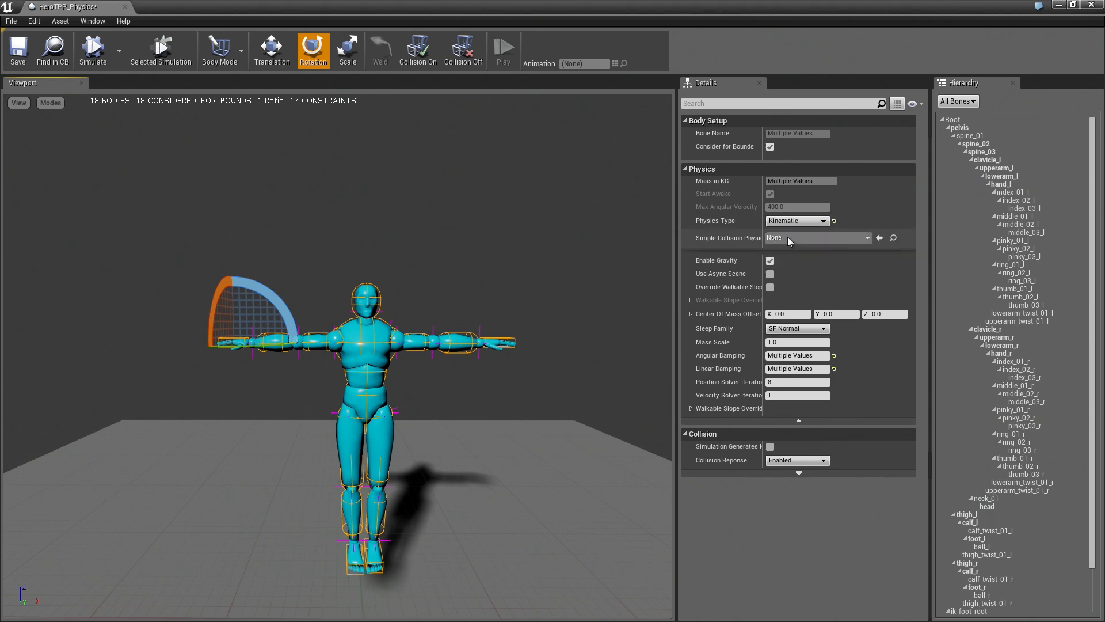
{"action": "left_click", "coordinate": [482, 281]}
Step: Run the simulation with the Walk animation playing, view the character from another angle, and stop the simulation
{"action": "left_click", "coordinate": [107, 58]}
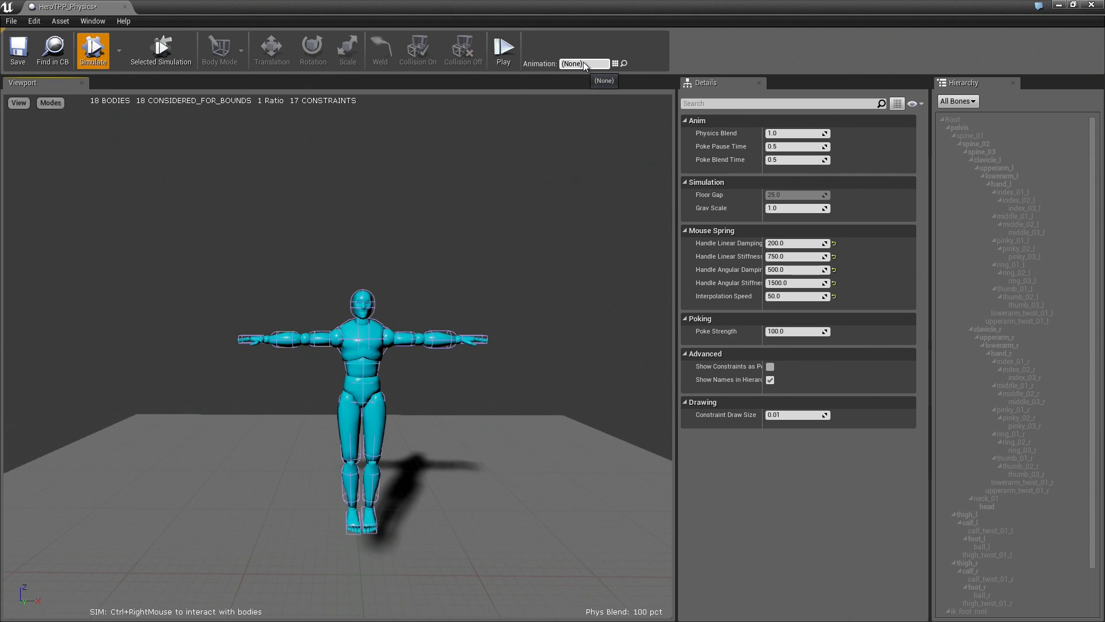
{"action": "left_click", "coordinate": [515, 68]}
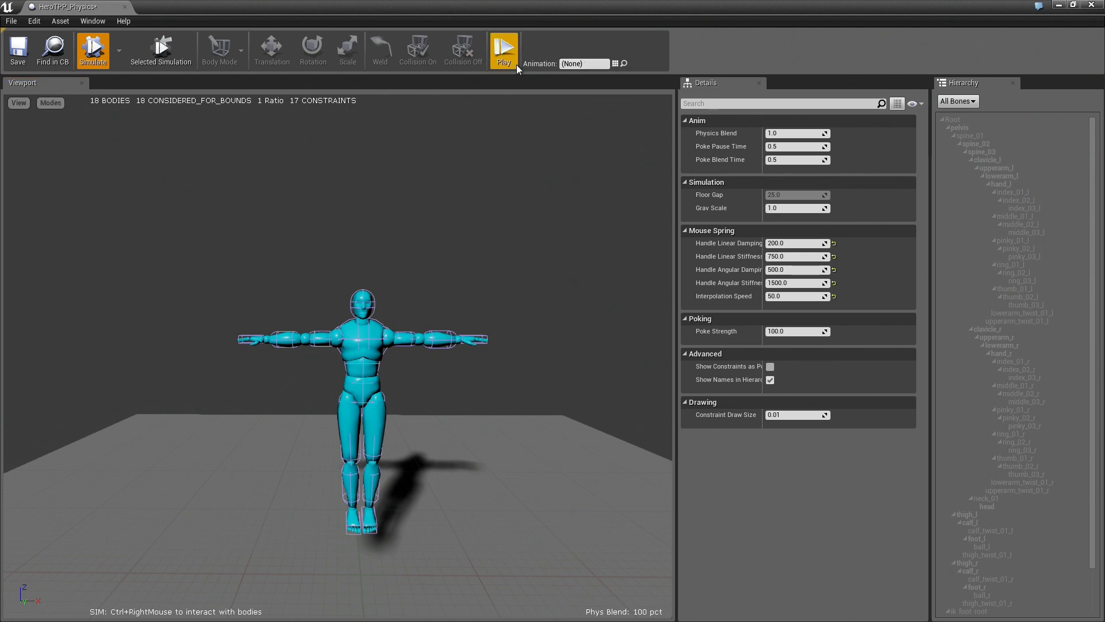
{"action": "left_click", "coordinate": [619, 65]}
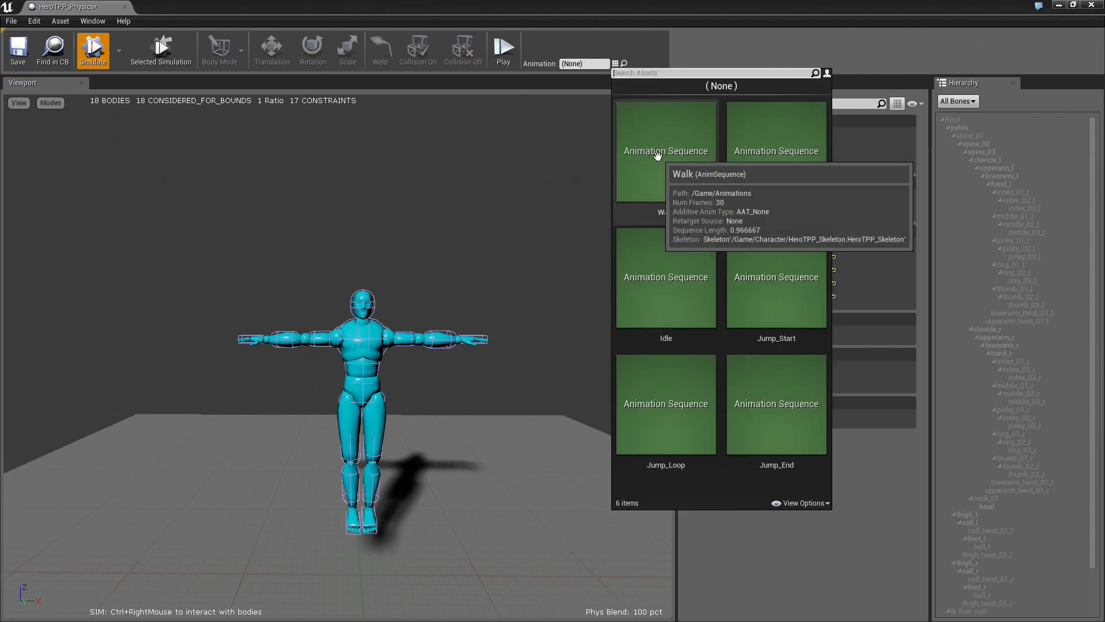
{"action": "left_click", "coordinate": [659, 162]}
{"action": "right_click_drag", "start_coordinate": [352, 364], "coordinate": [486, 365]}
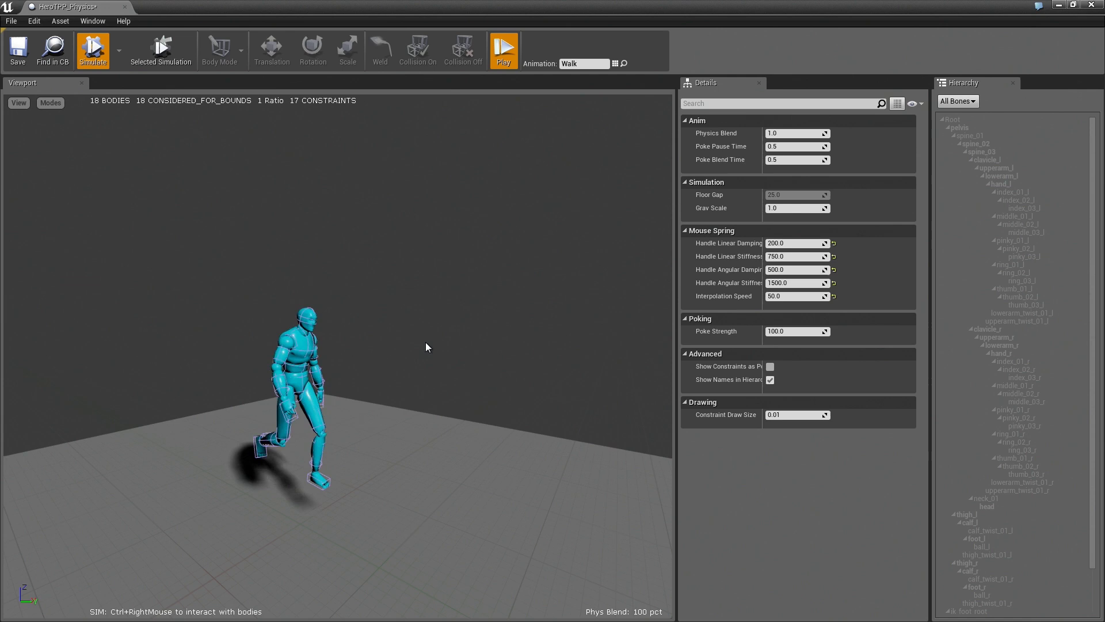
{"action": "left_click_drag", "start_coordinate": [426, 347], "coordinate": [426, 299]}
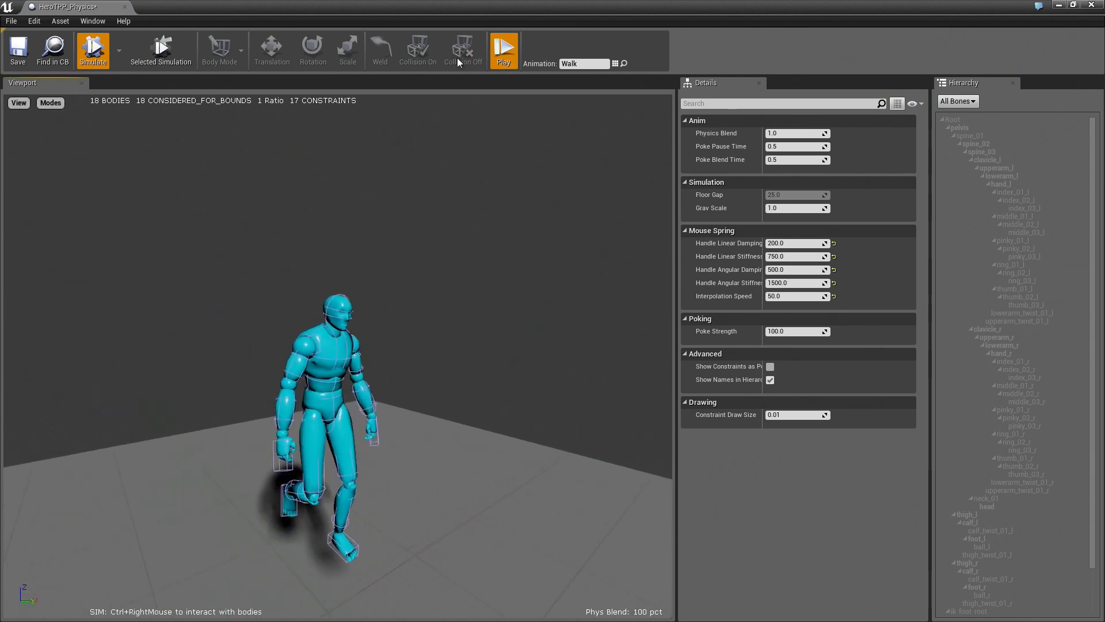
{"action": "left_click", "coordinate": [94, 53]}
Step: Set the Physics Type of the right forearm (lowerarm_r) and right hand bodies to Default
{"action": "left_click_drag", "start_coordinate": [451, 389], "coordinate": [461, 340]}
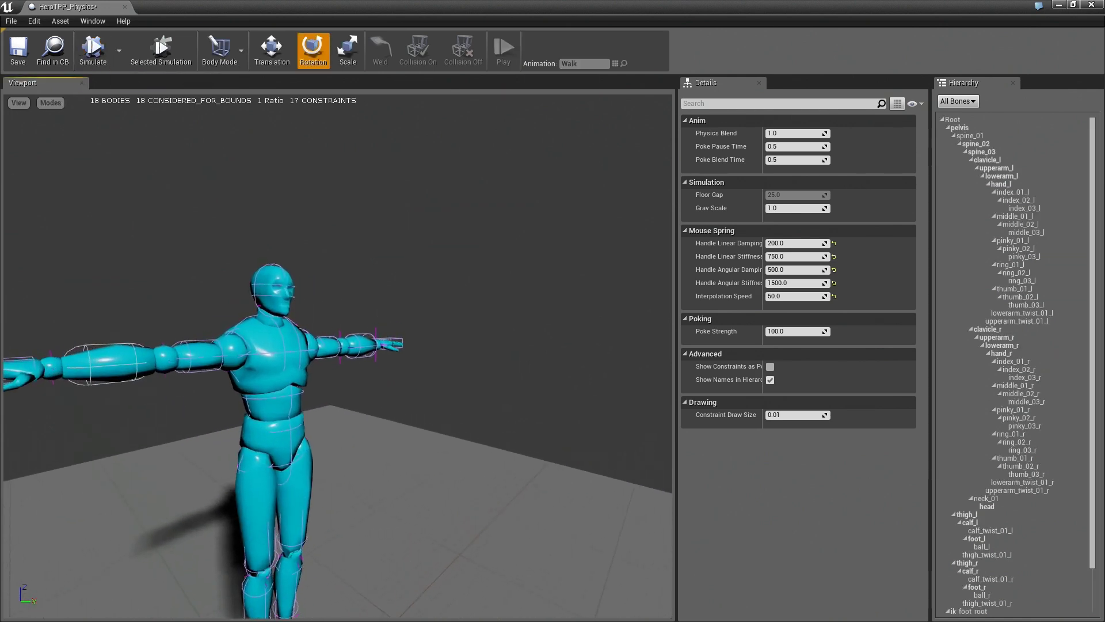
{"action": "right_click_drag", "start_coordinate": [403, 368], "coordinate": [330, 372]}
{"action": "left_click", "coordinate": [322, 350]}
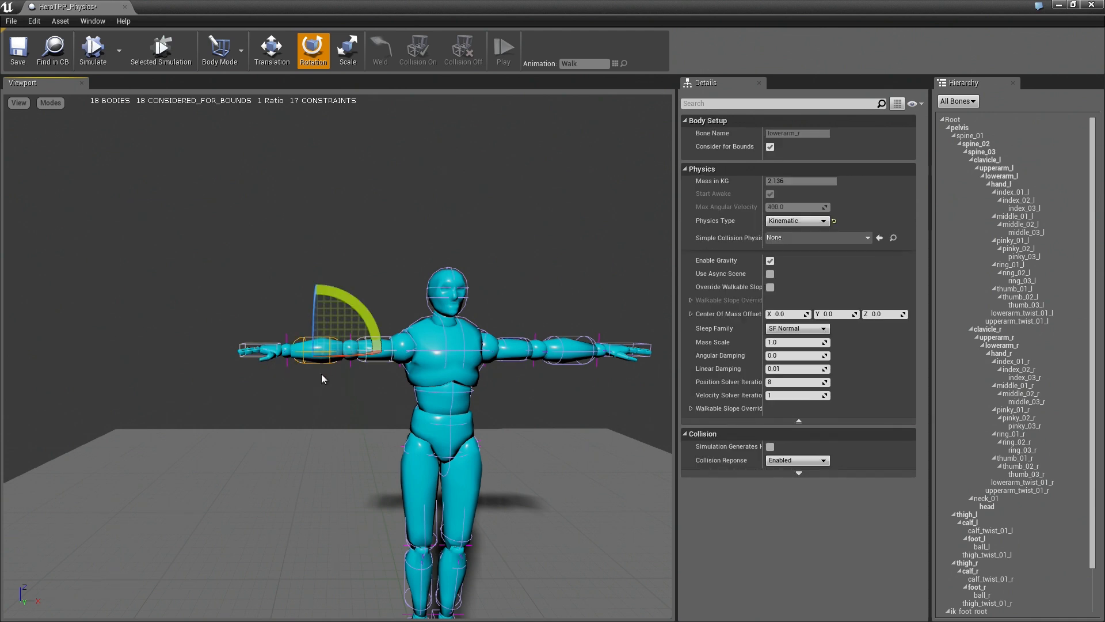
{"action": "left_click", "coordinate": [259, 350], "text": "ctrl"}
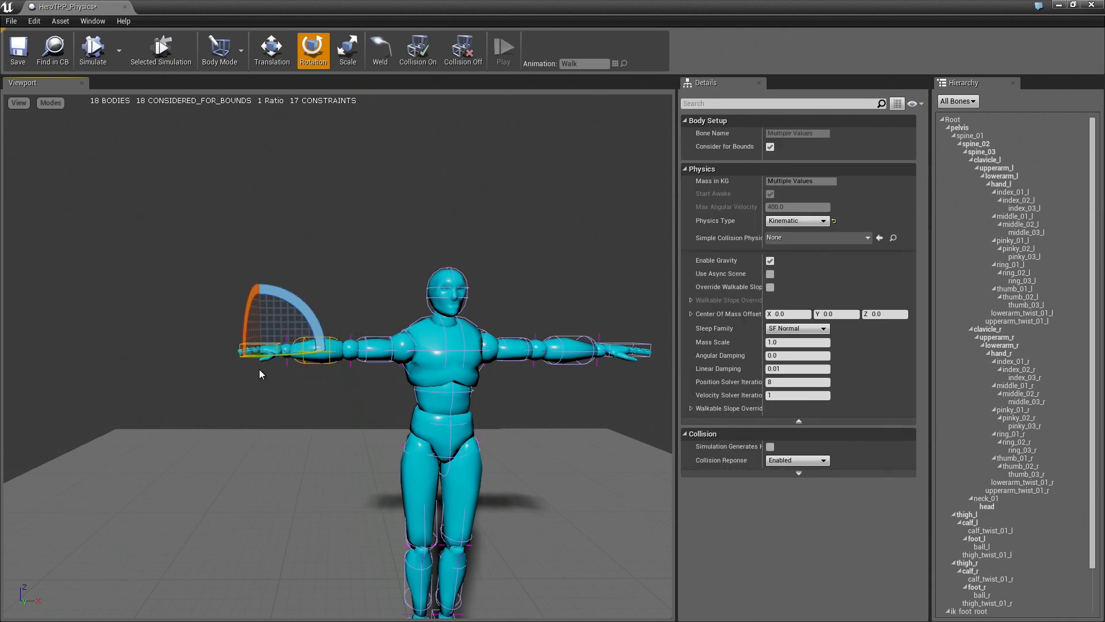
{"action": "left_click", "coordinate": [812, 221]}
{"action": "left_click", "coordinate": [777, 231]}
Step: Run the selected simulation with the Walk animation playing and set Physics Blend to 0
{"action": "left_click", "coordinate": [162, 60]}
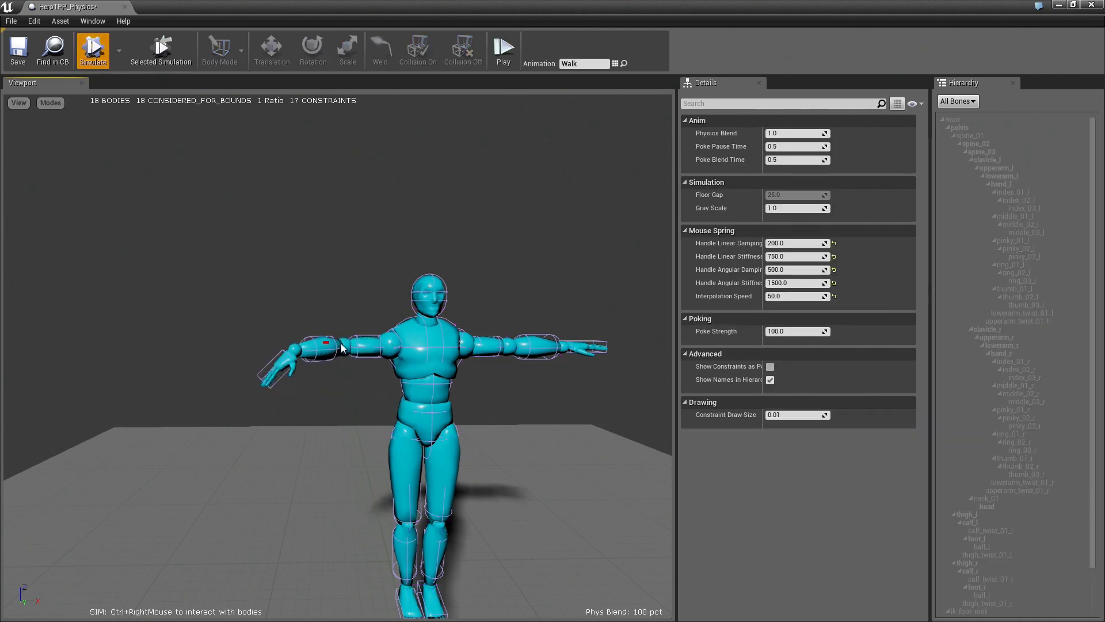
{"action": "left_click", "coordinate": [502, 57]}
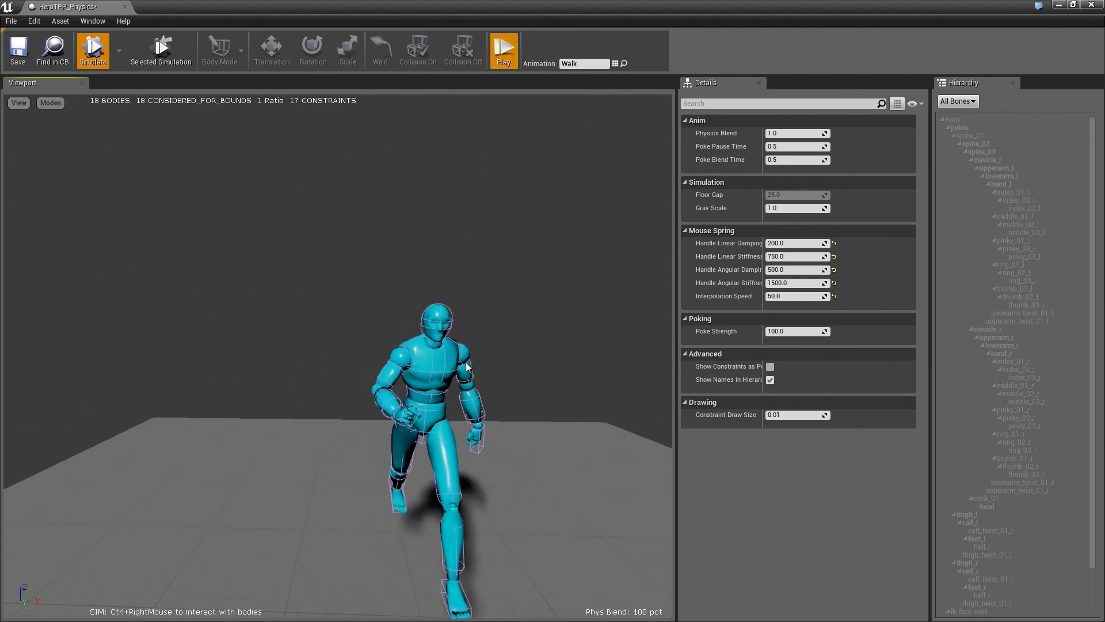
{"action": "left_click", "coordinate": [788, 133]}
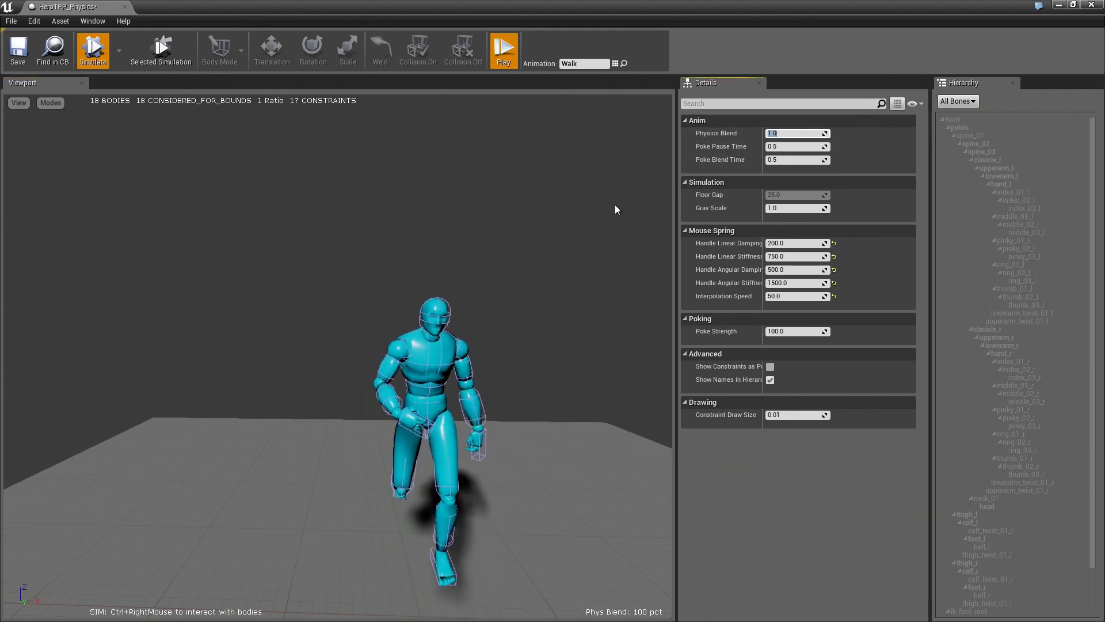
{"action": "type", "text": "0"}
{"action": "key", "text": "Return"}
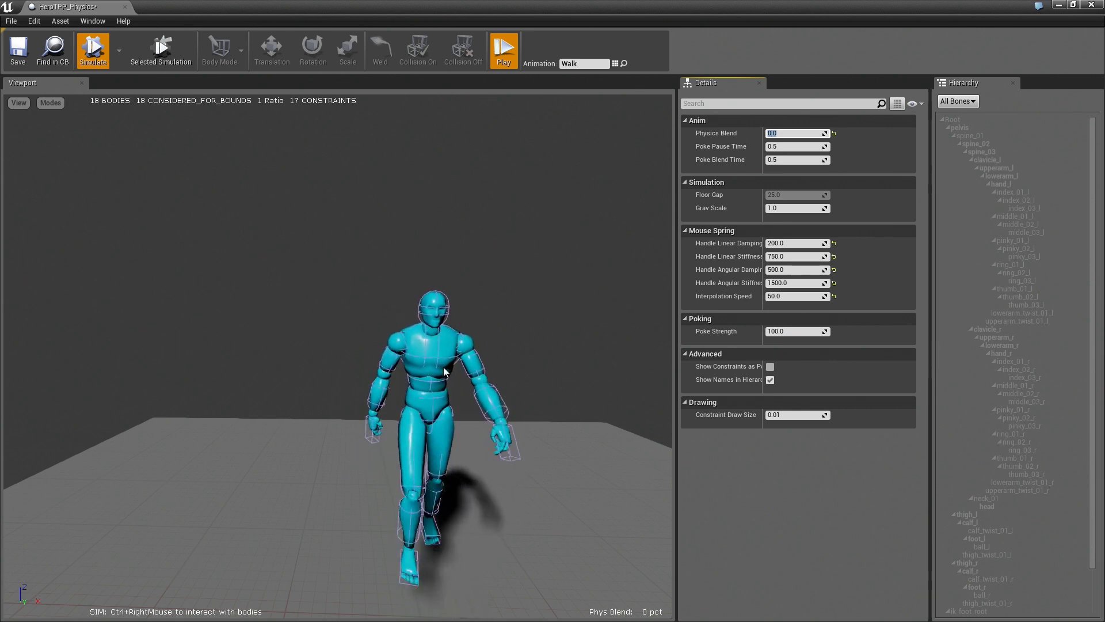
Step: Try Physics Blend values of 1, 0.5 and 0.75 on the walking character, return it to 1, and stop the simulation
{"action": "type", "text": "1"}
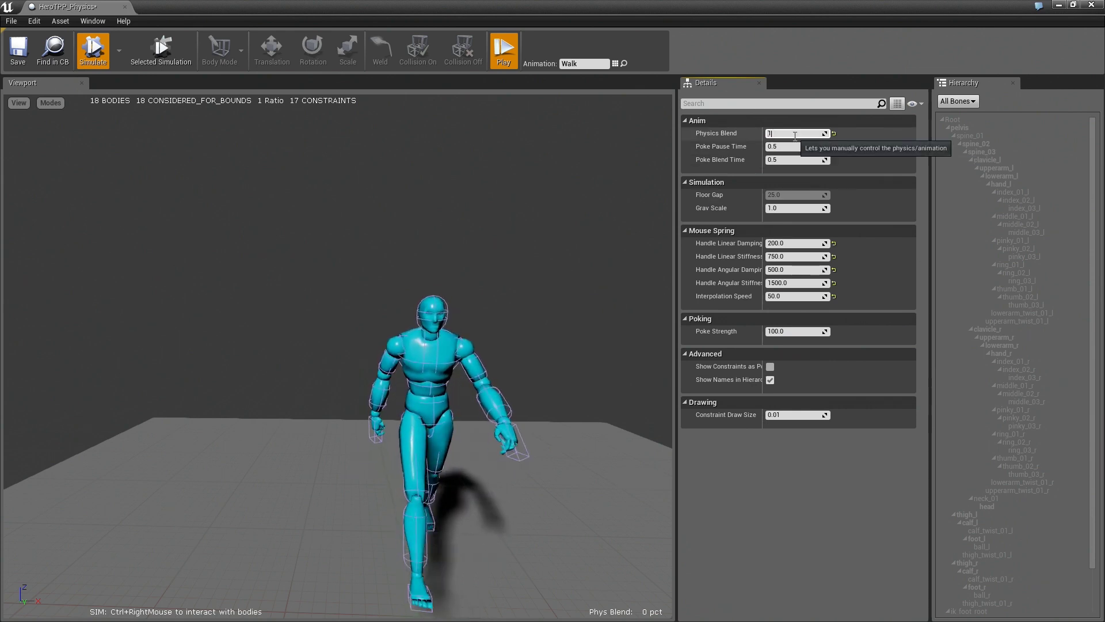
{"action": "key", "text": "Return"}
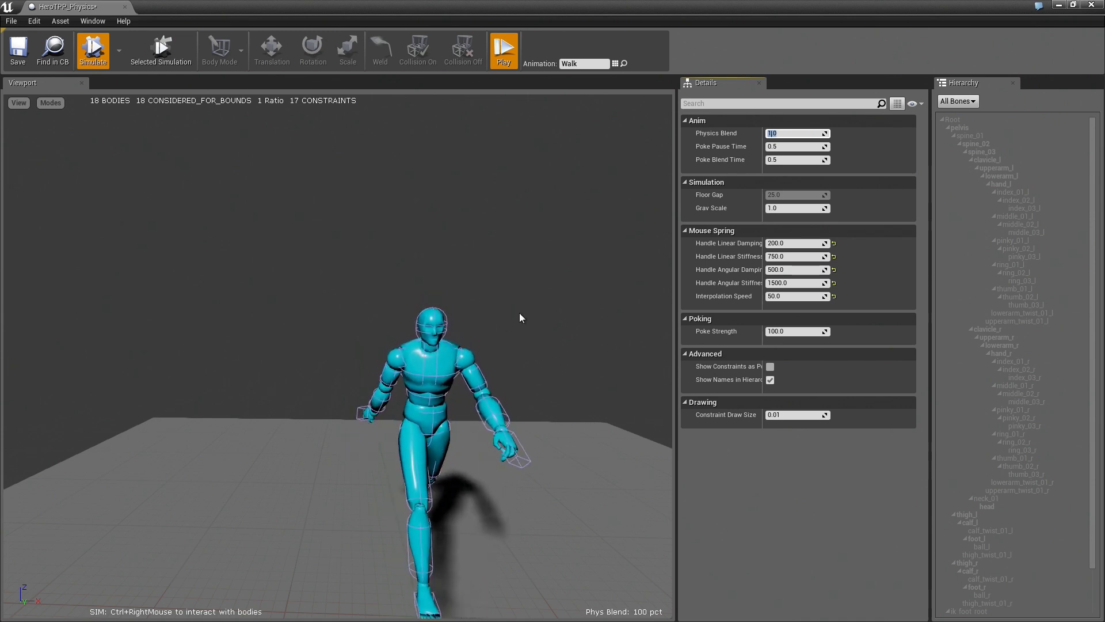
{"action": "type", "text": "0.5"}
{"action": "key", "text": "Return"}
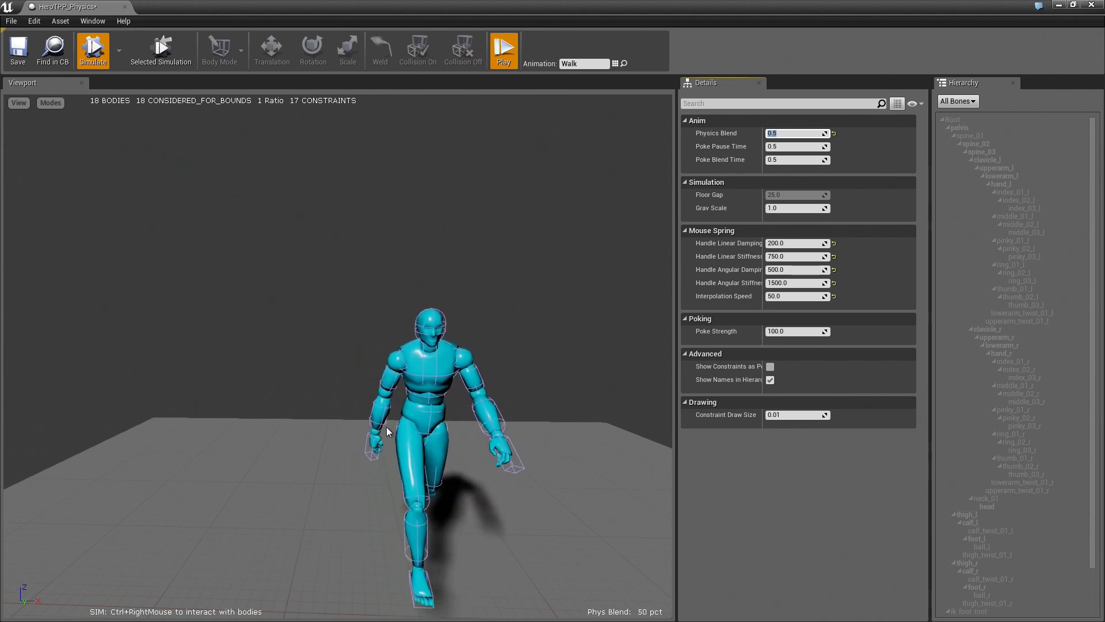
{"action": "type", "text": "."}
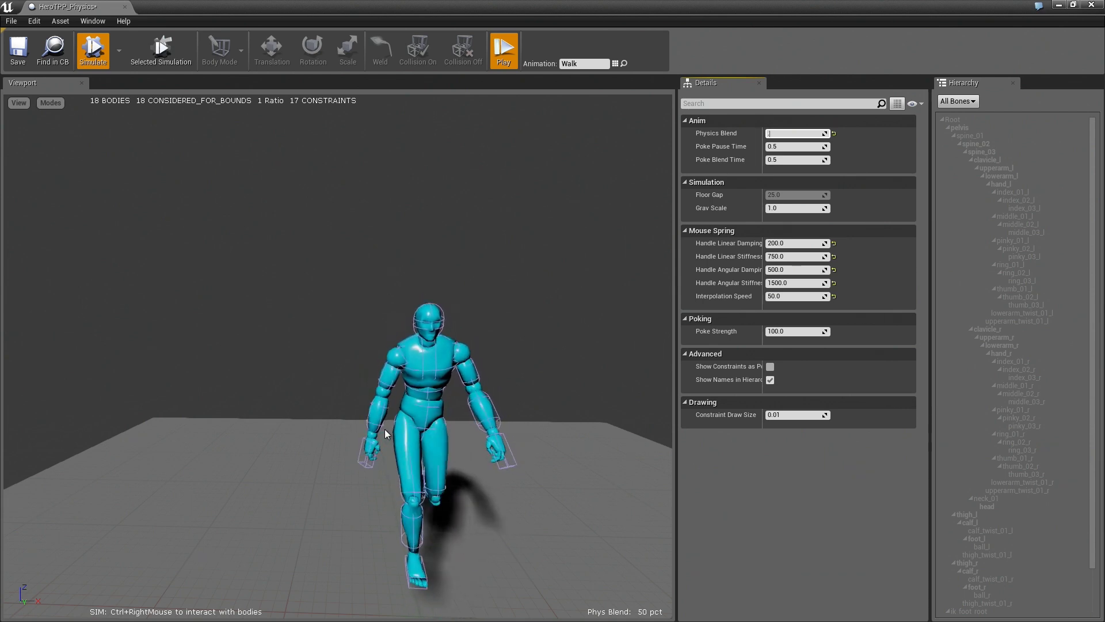
{"action": "type", "text": "75"}
{"action": "key", "text": "Return"}
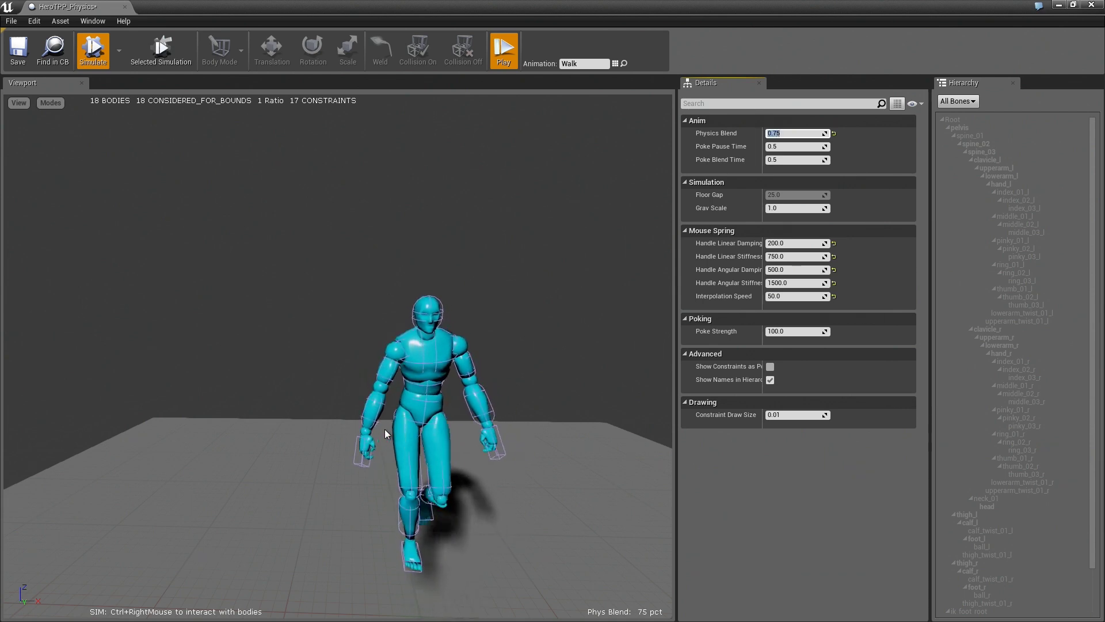
{"action": "type", "text": "1"}
{"action": "key", "text": "Return"}
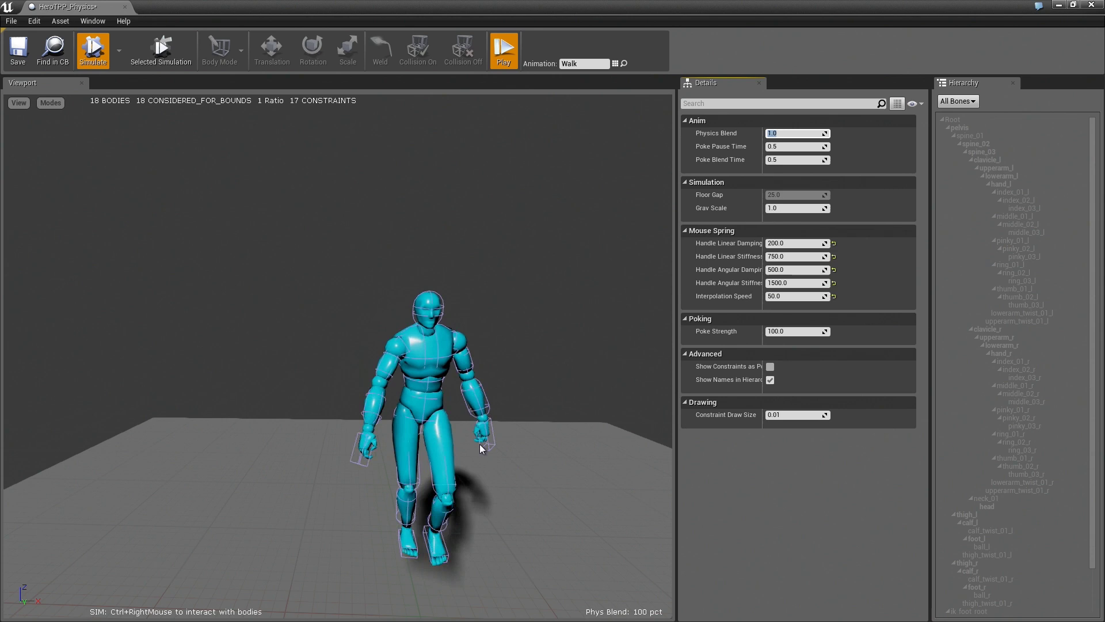
{"action": "left_click_drag", "start_coordinate": [479, 444], "coordinate": [475, 412]}
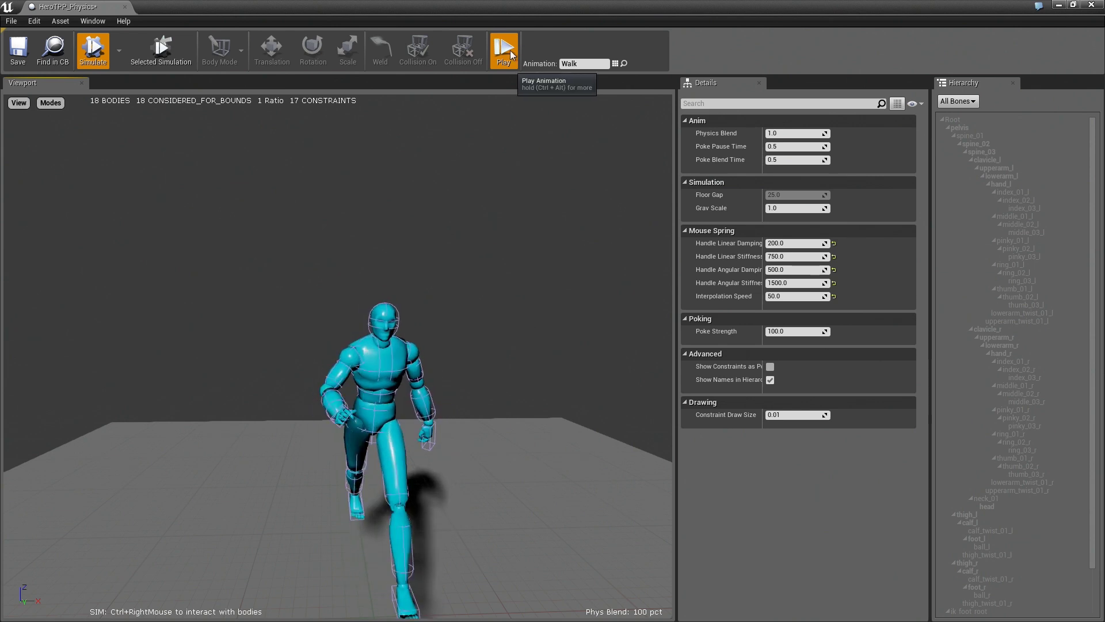
{"action": "left_click", "coordinate": [92, 49]}
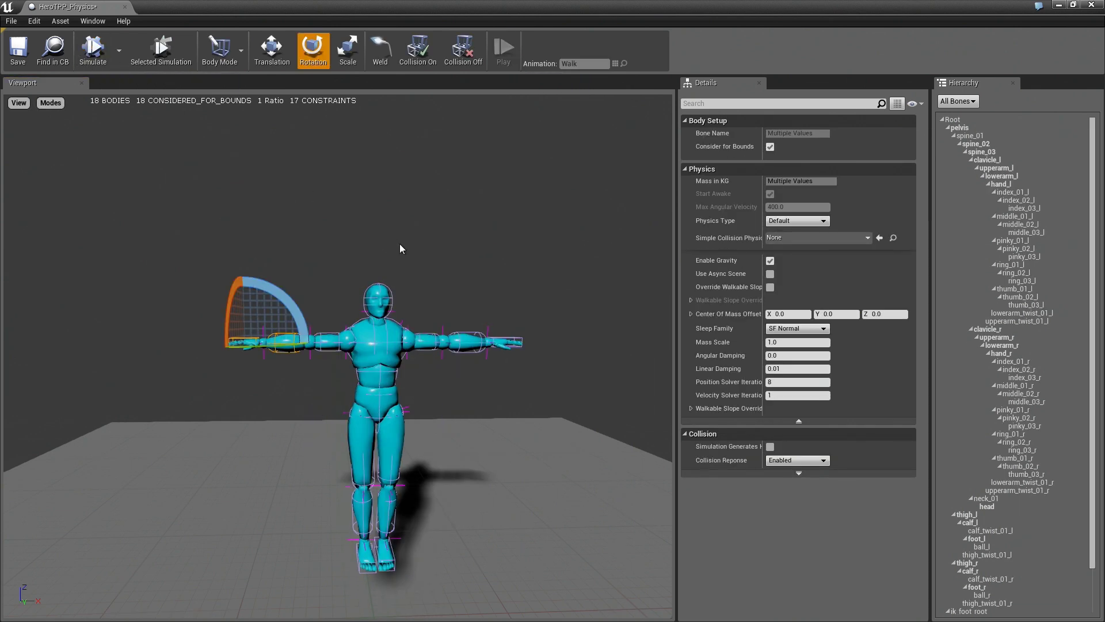
Step: Deselect the arm bodies, switch from Body Mode to Constraint Mode, and select the head constraint
{"action": "left_click", "coordinate": [224, 51]}
{"action": "left_click", "coordinate": [446, 174]}
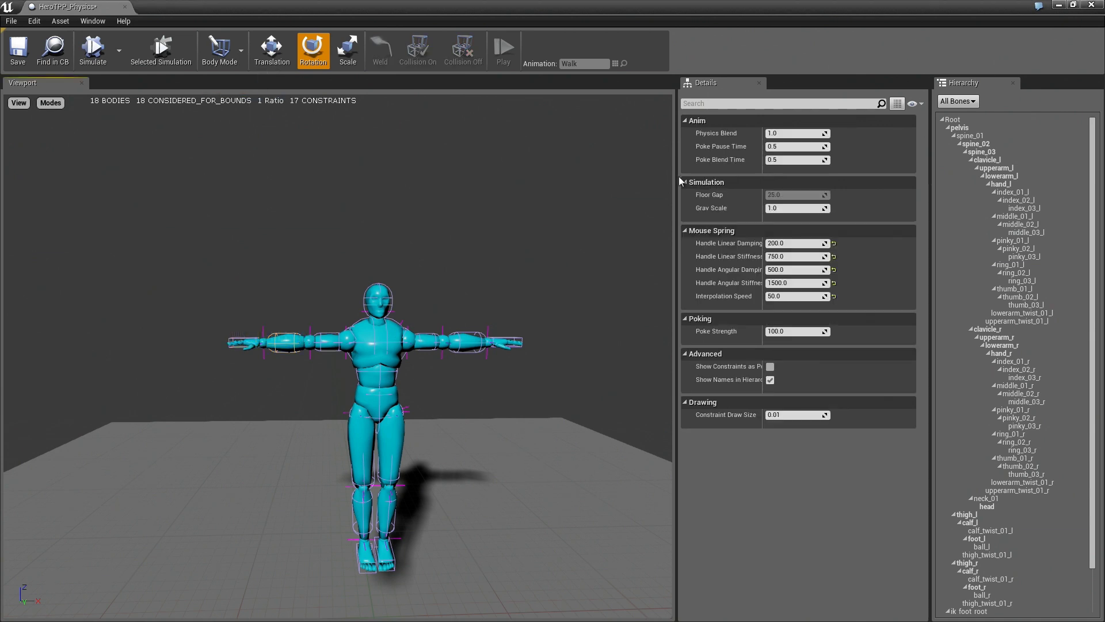
{"action": "left_click", "coordinate": [217, 65]}
{"action": "left_click", "coordinate": [232, 87]}
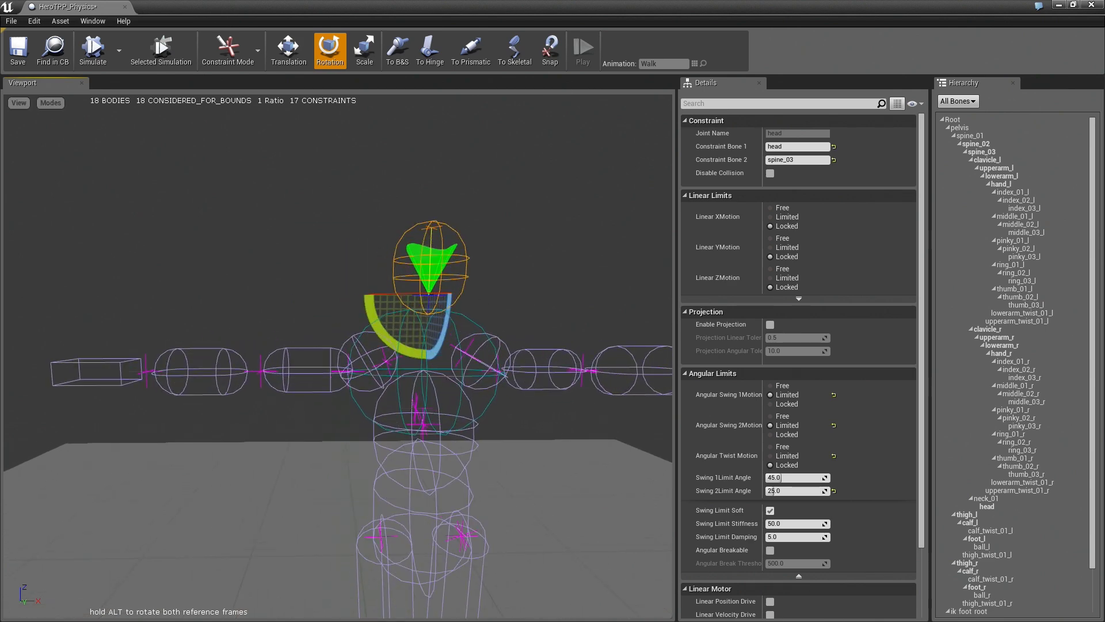
Step: Set the head constraint's Angular Swing 2 Motion to Locked and briefly start and stop the simulation
{"action": "mouse_move", "coordinate": [340, 356]}
{"action": "left_mouse_down"}
{"action": "mouse_move", "coordinate": [403, 259]}
{"action": "mouse_move", "coordinate": [340, 363]}
{"action": "left_mouse_up"}
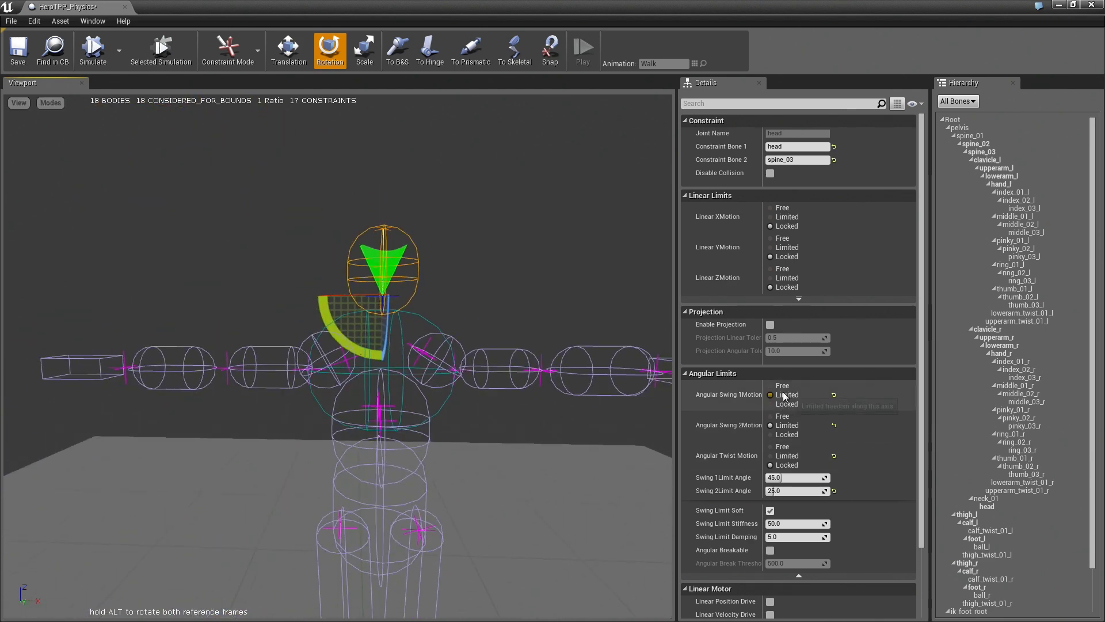
{"action": "left_click", "coordinate": [786, 436]}
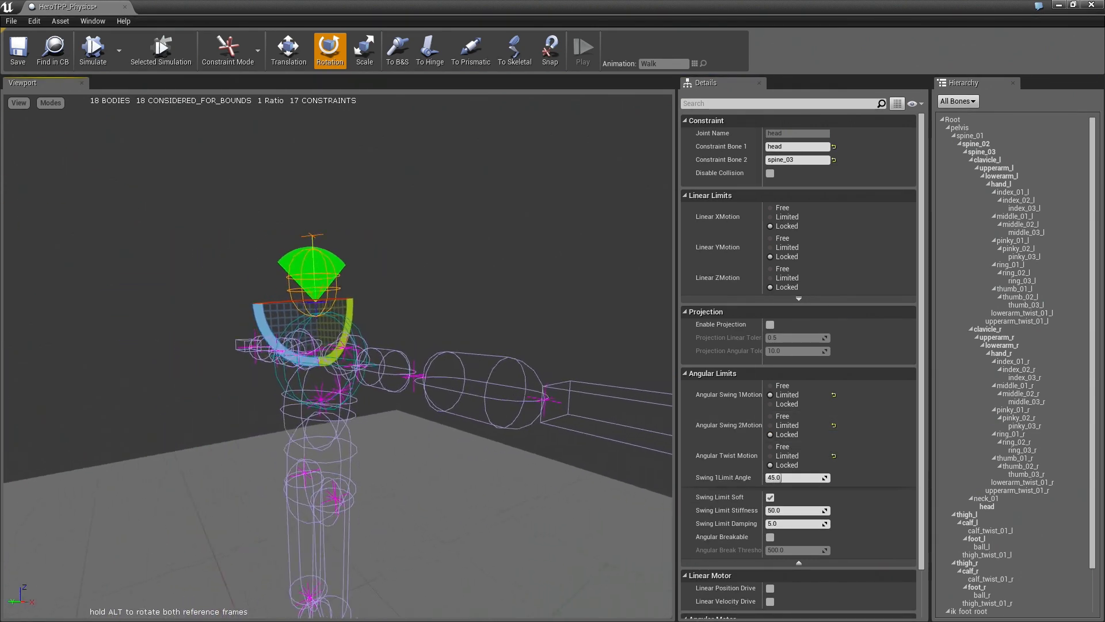
{"action": "right_click_drag", "start_coordinate": [507, 288], "coordinate": [441, 247]}
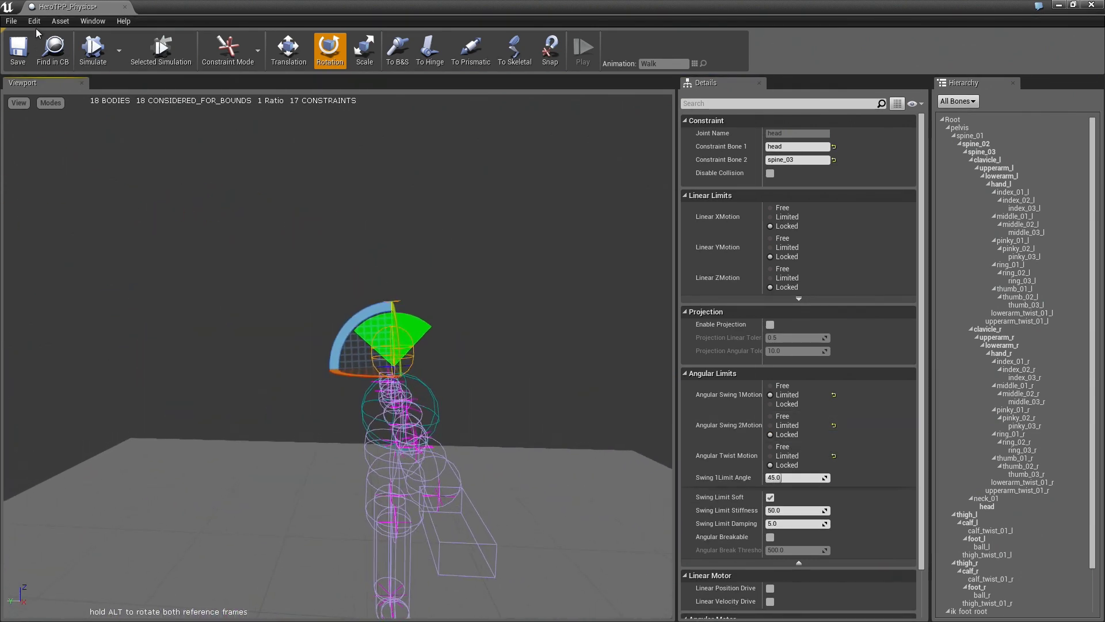
{"action": "left_click", "coordinate": [93, 49]}
{"action": "left_click", "coordinate": [93, 49]}
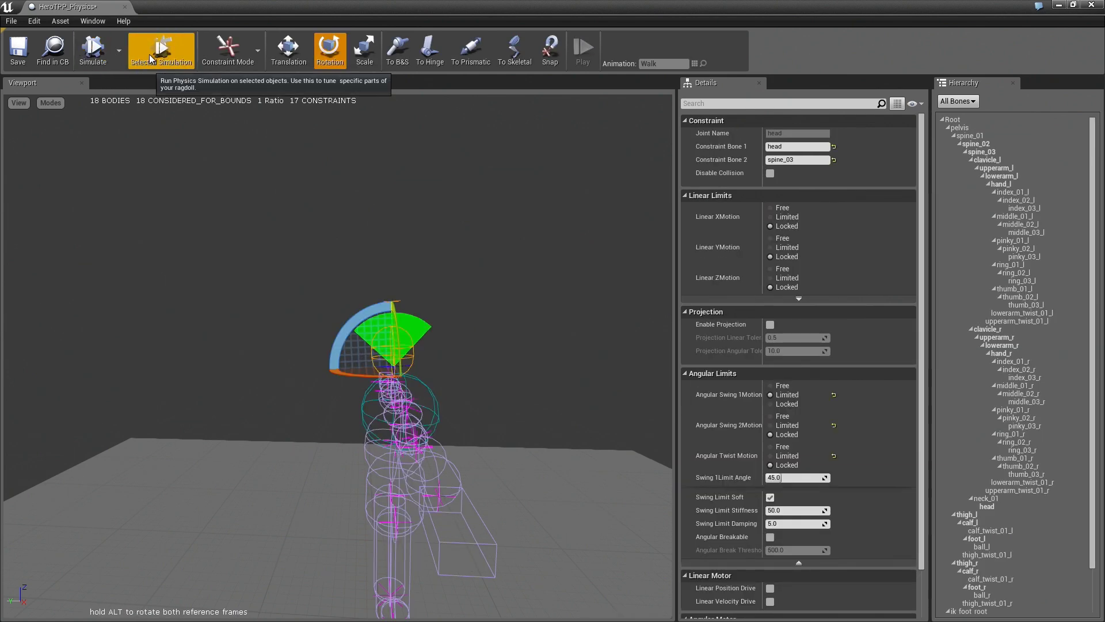
Step: Run the selected simulation, pull the head forward and backward to test its swing limits, and stop the simulation
{"action": "left_click", "coordinate": [118, 51]}
{"action": "left_click", "coordinate": [132, 85]}
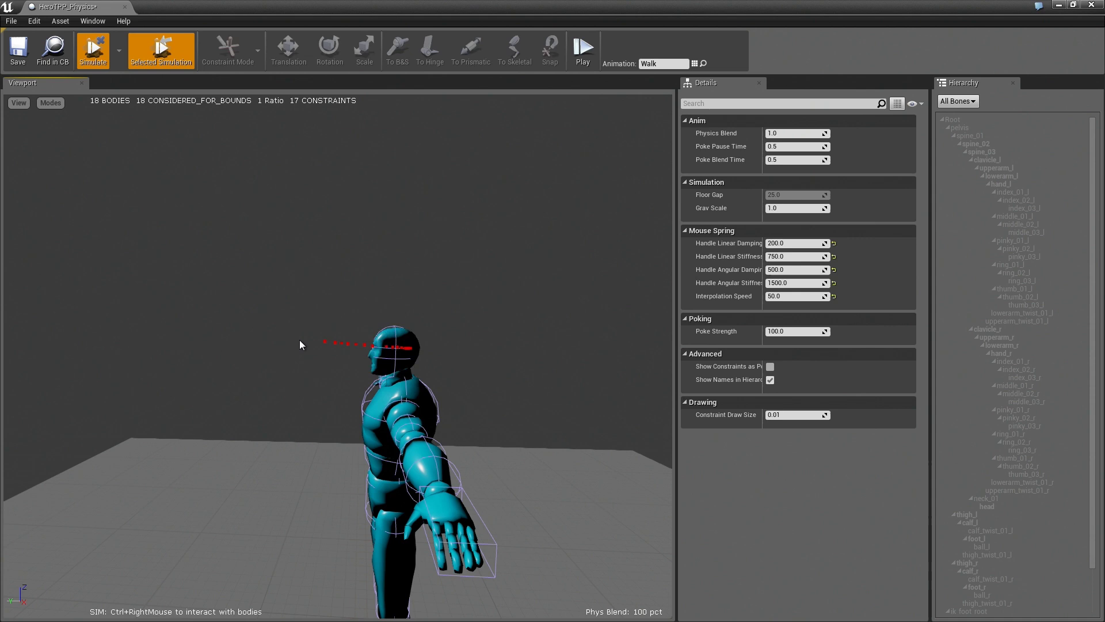
{"action": "right_click_drag", "start_coordinate": [300, 344], "coordinate": [396, 351], "text": "ctrl"}
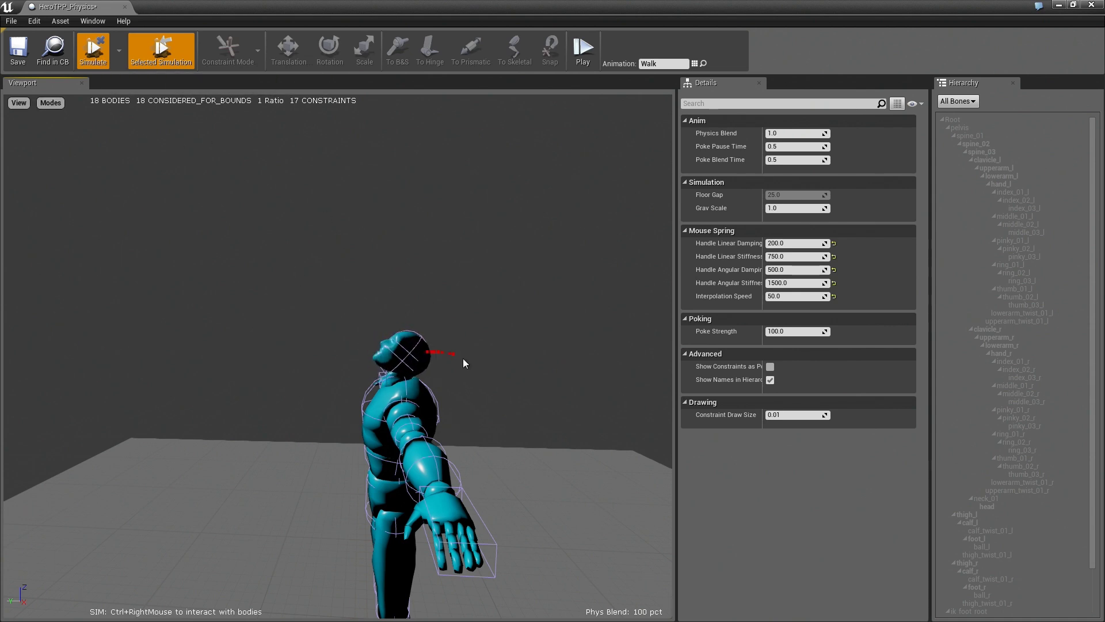
{"action": "right_click_drag", "start_coordinate": [416, 345], "coordinate": [329, 319], "text": "ctrl"}
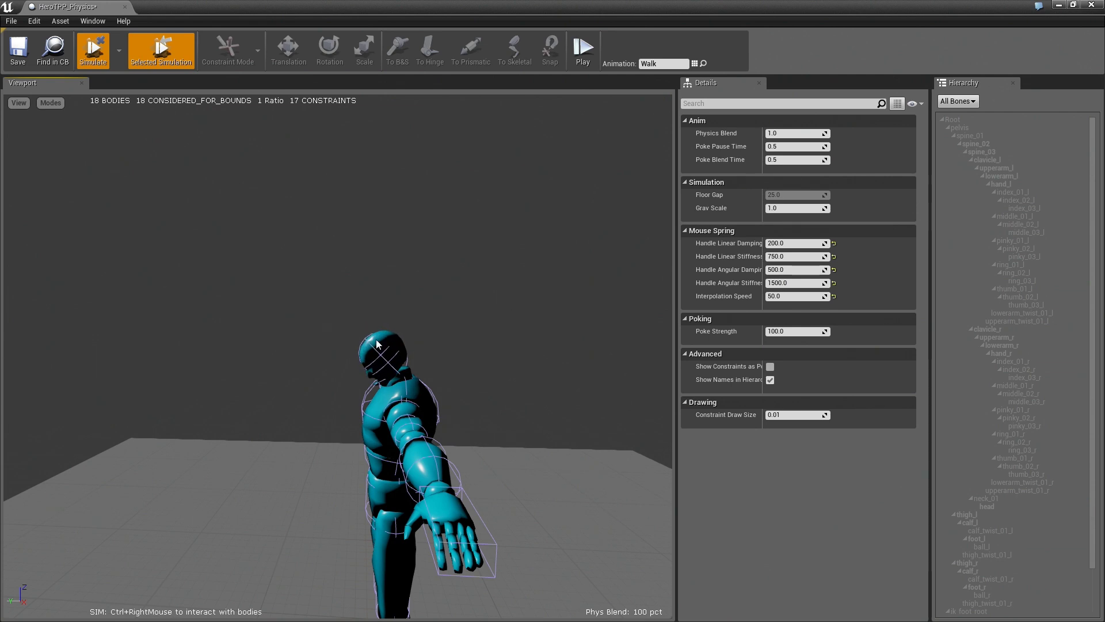
{"action": "right_click_drag", "start_coordinate": [381, 353], "coordinate": [451, 335], "text": "ctrl"}
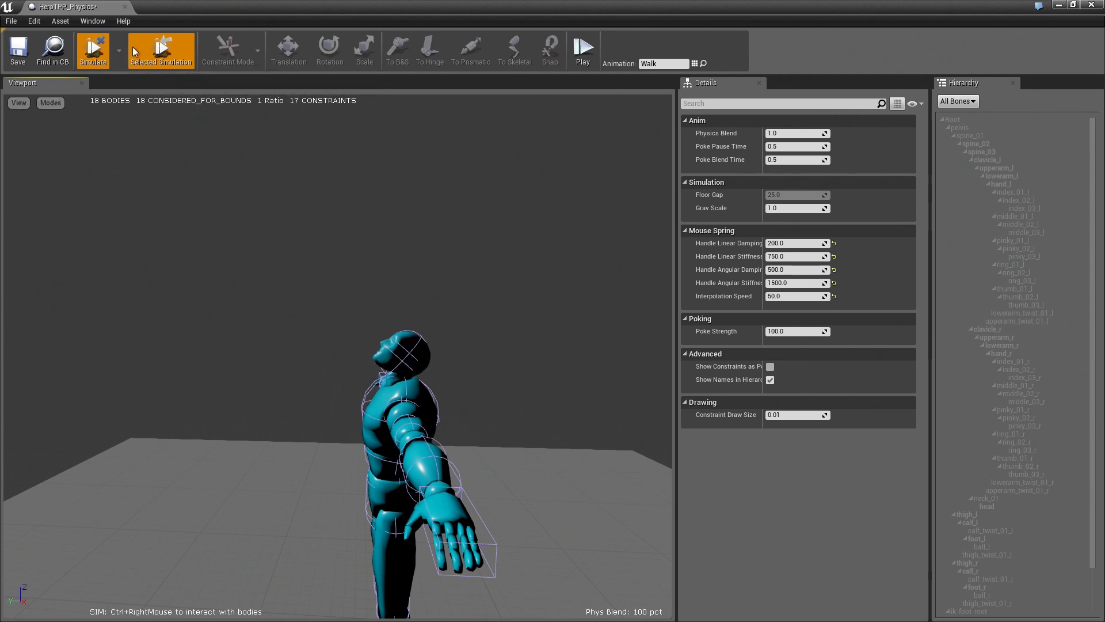
{"action": "left_click", "coordinate": [95, 54]}
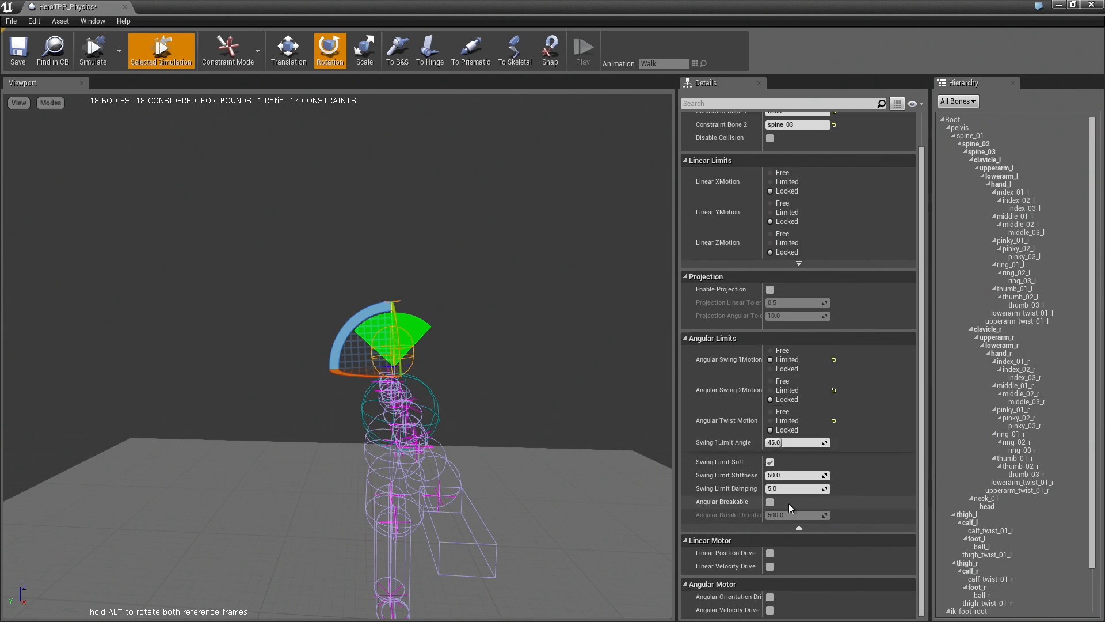
Step: Set the head constraint's Swing Limit Stiffness to 100 and Swing Limit Damping to 0.1 in the advanced Angular Limits
{"action": "left_click", "coordinate": [799, 562]}
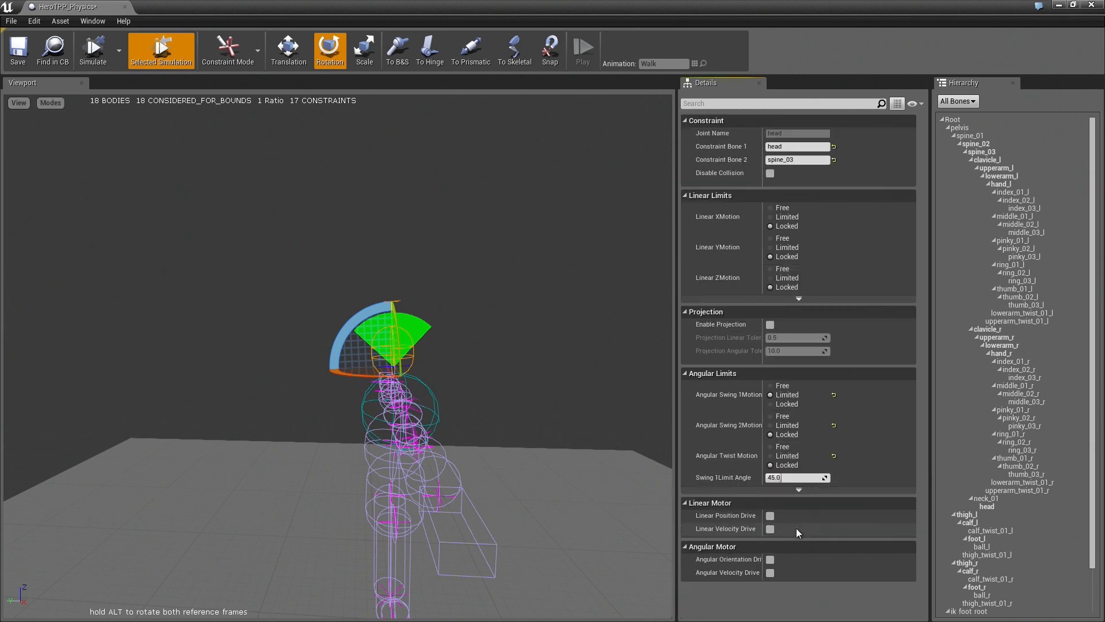
{"action": "left_click", "coordinate": [800, 488]}
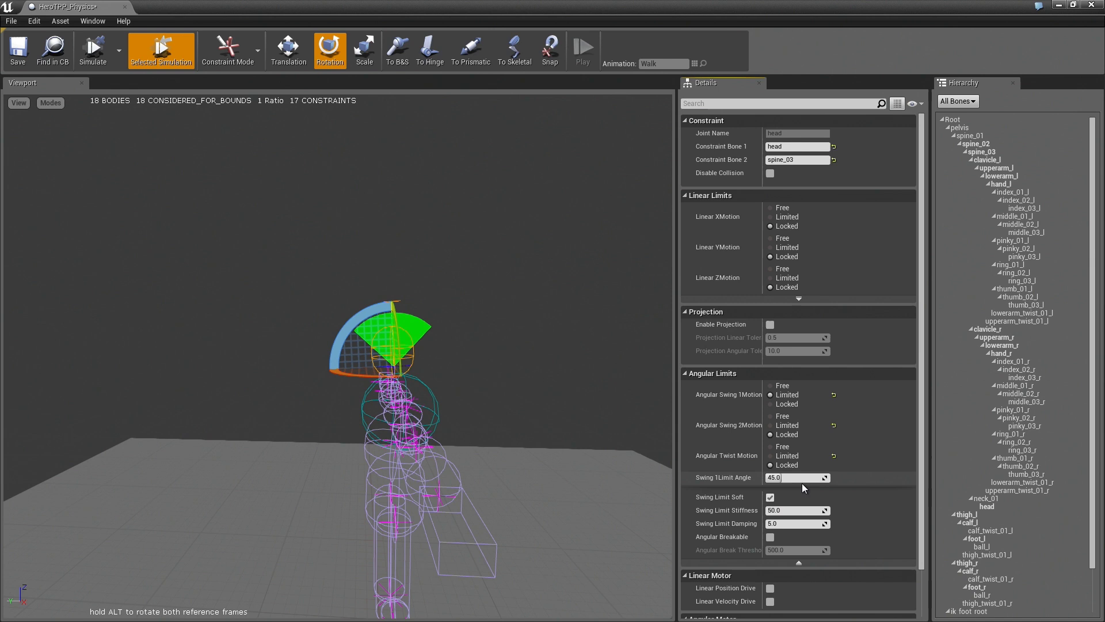
{"action": "scroll", "coordinate": [802, 482], "scroll_direction": "down", "scroll_amount": 2}
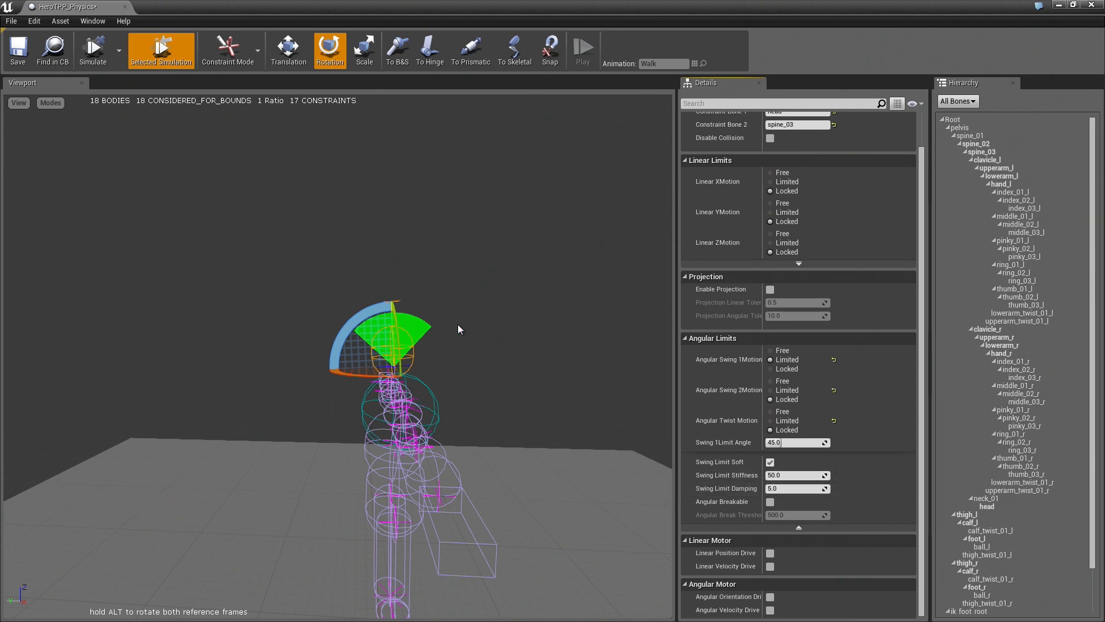
{"action": "left_click", "coordinate": [791, 475]}
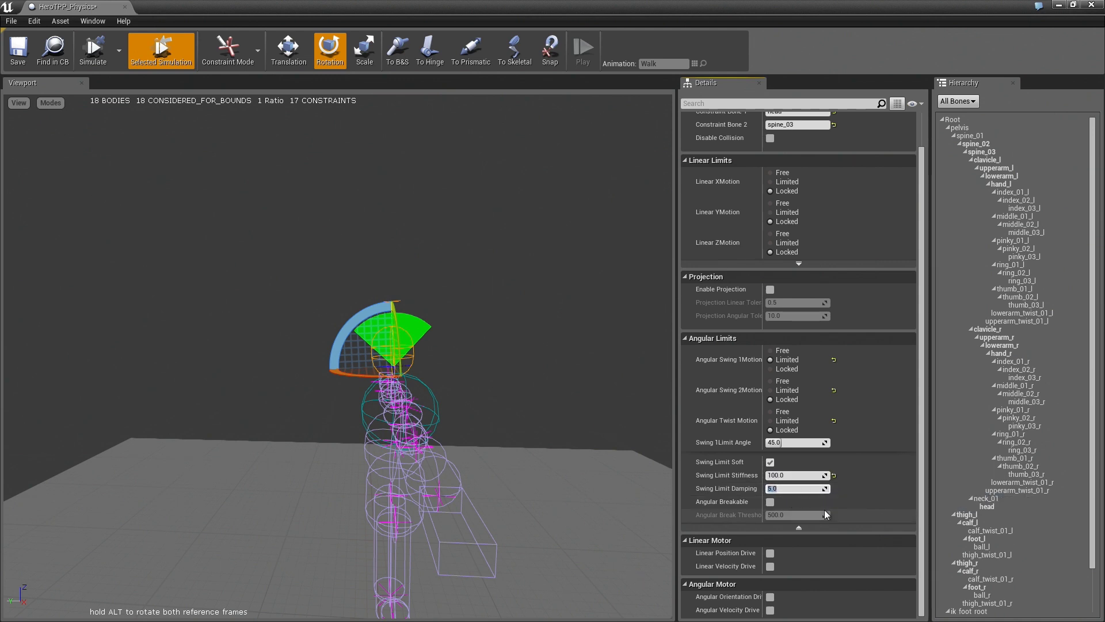
{"action": "type", "text": "0.1"}
{"action": "key", "text": "Return"}
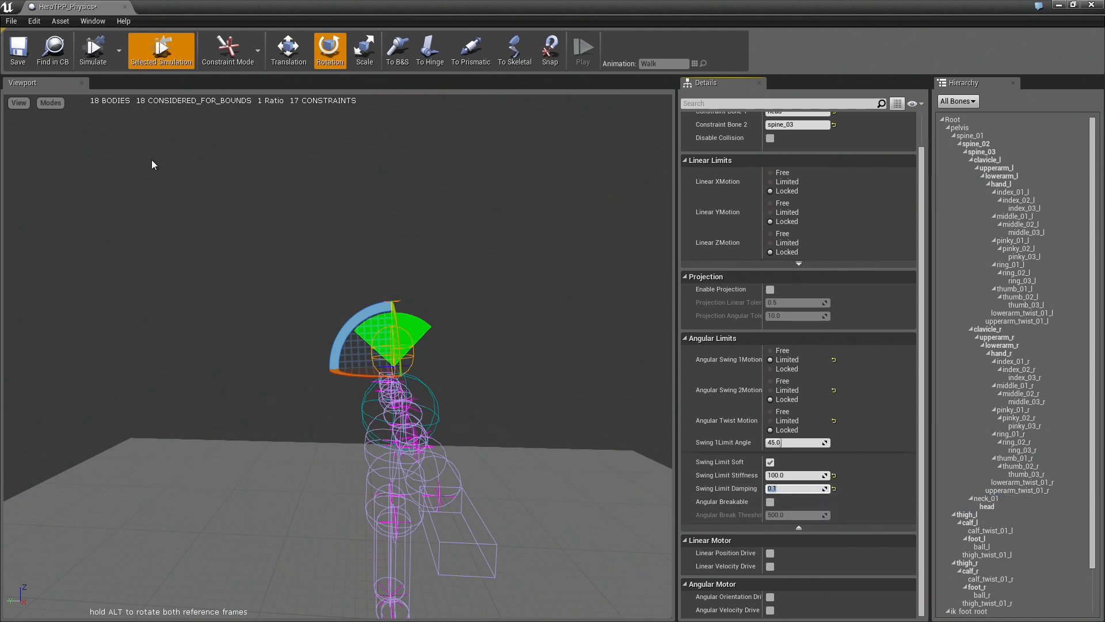
Step: Start the selected simulation and set the Constraint Render Mode to All Limits
{"action": "left_click", "coordinate": [104, 64]}
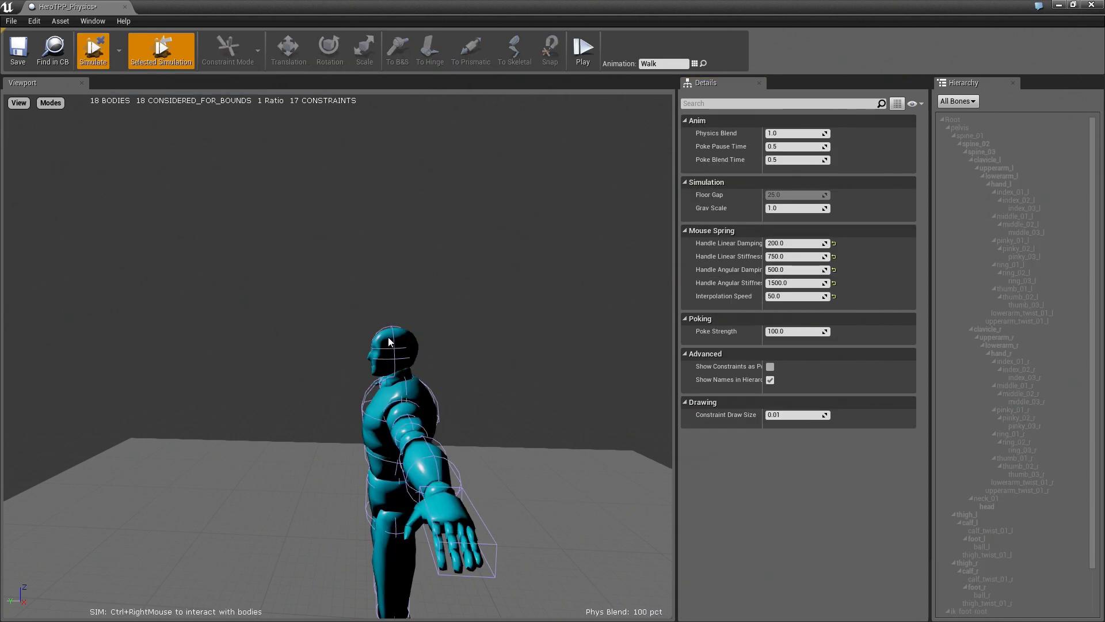
{"action": "left_click", "coordinate": [50, 102]}
{"action": "mouse_move", "coordinate": [75, 156]}
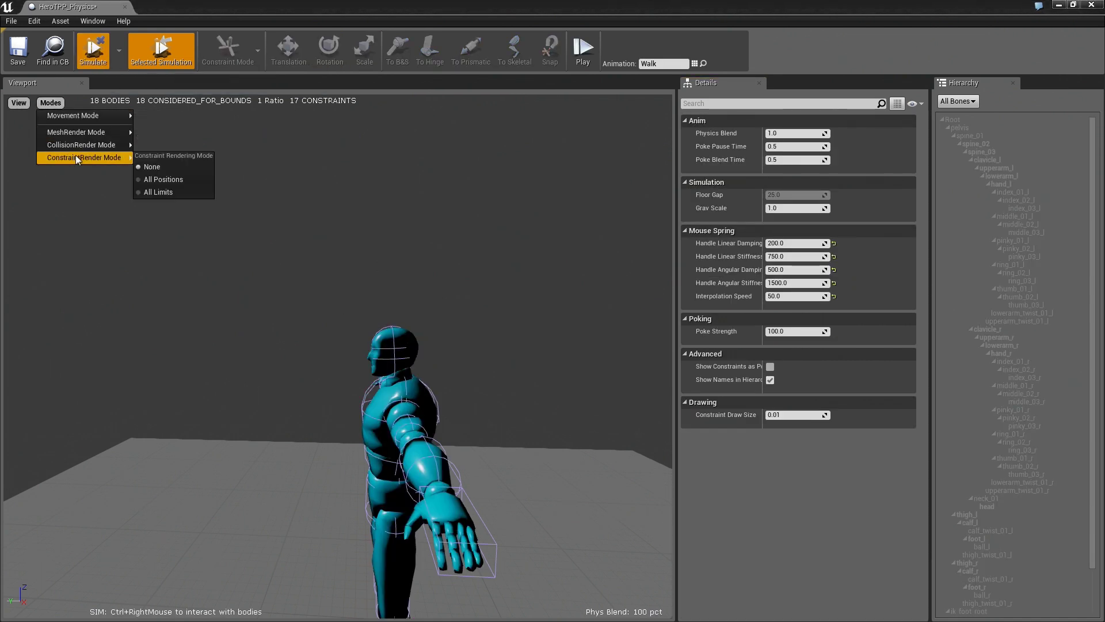
{"action": "left_click", "coordinate": [154, 180]}
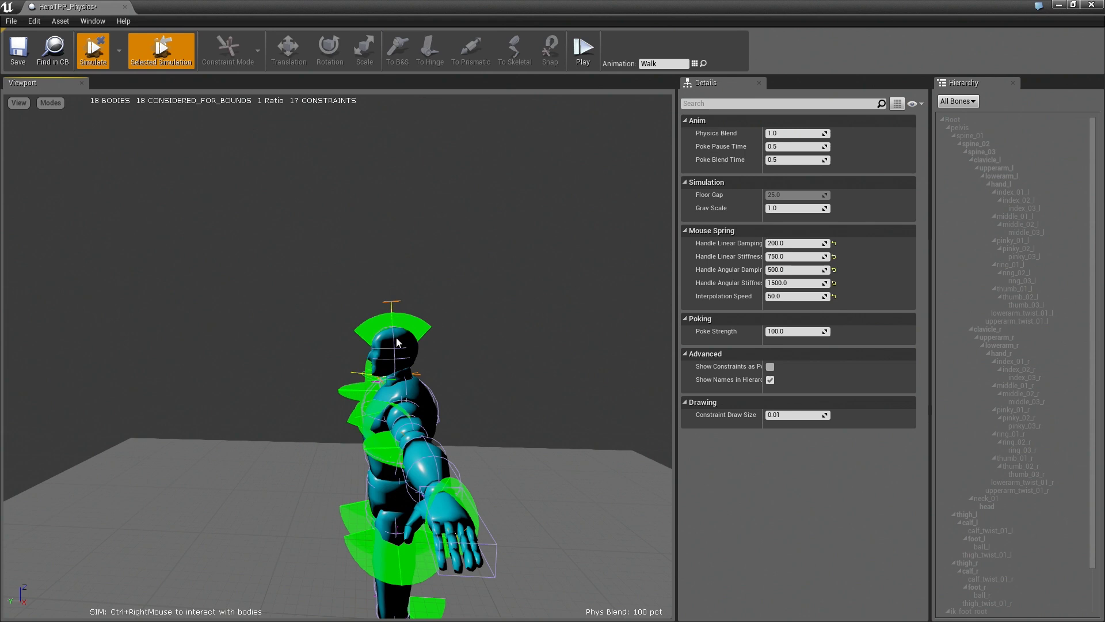
Step: Pull the simulated head forward and backward against its swing limits, and inspect the constraint limits across the whole character
{"action": "right_click_drag", "start_coordinate": [417, 339], "coordinate": [382, 331], "text": "ctrl"}
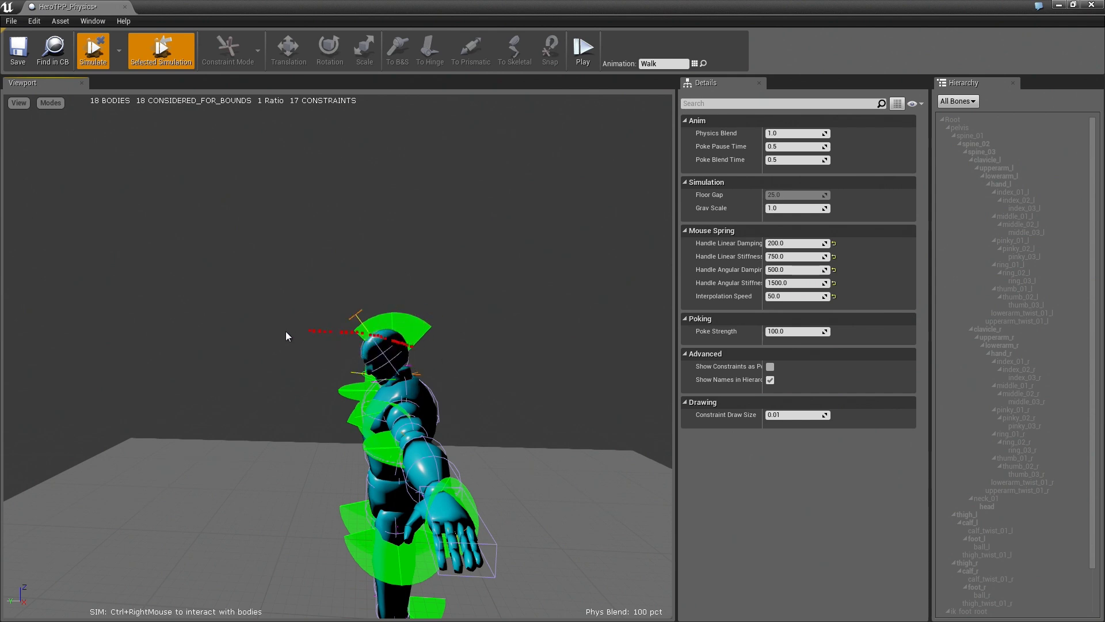
{"action": "right_click_drag", "start_coordinate": [395, 338], "coordinate": [329, 345], "text": "ctrl"}
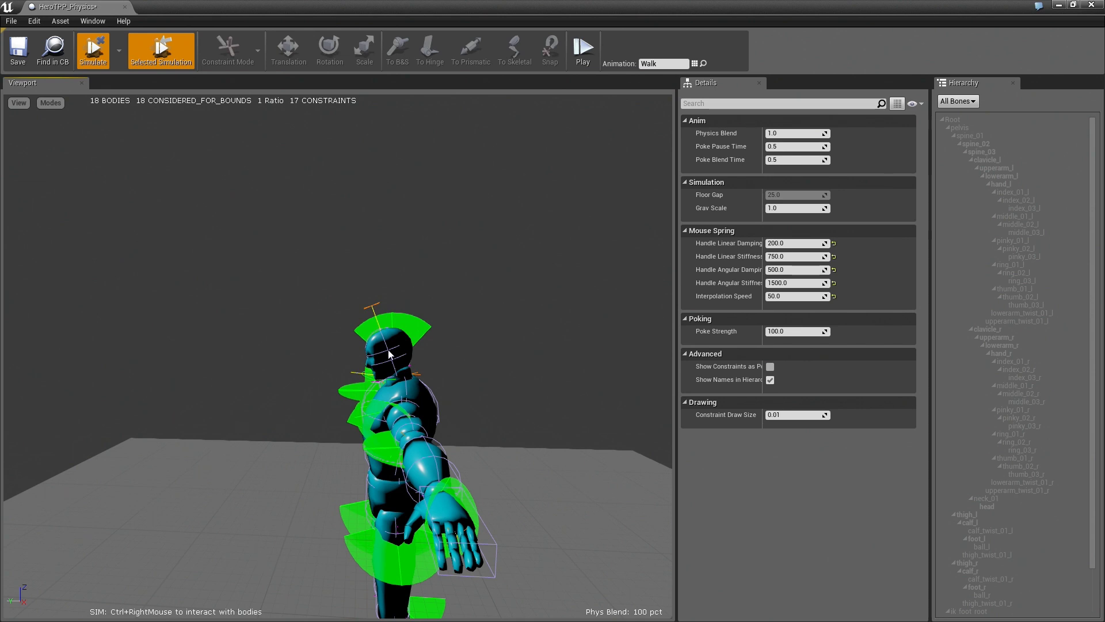
{"action": "right_click_drag", "start_coordinate": [391, 343], "coordinate": [479, 346], "text": "ctrl"}
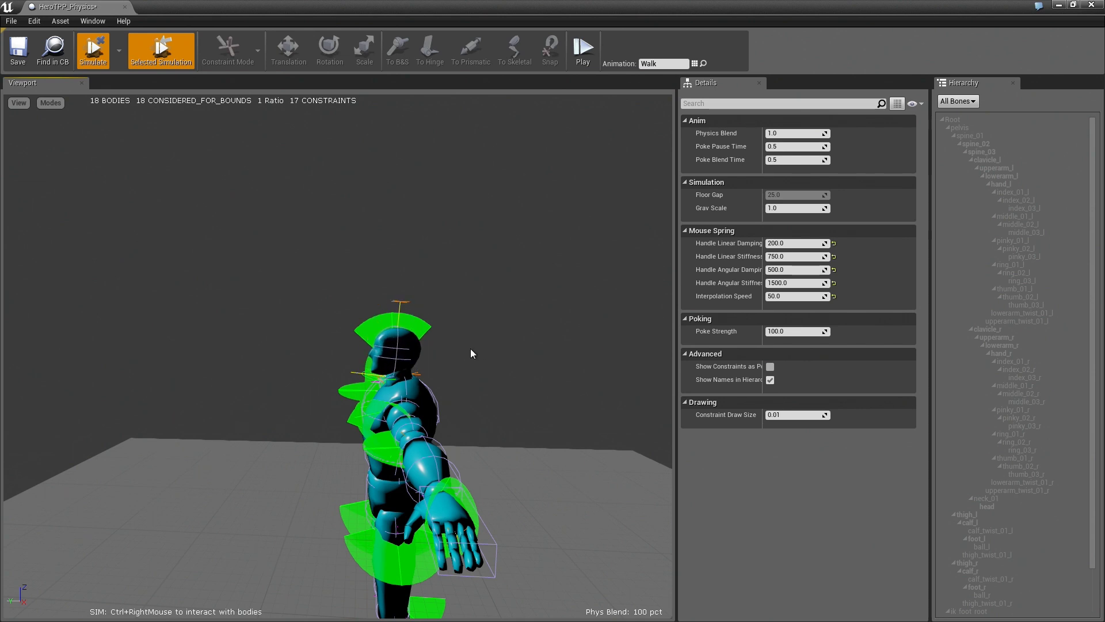
{"action": "right_click_drag", "start_coordinate": [395, 338], "coordinate": [445, 365], "text": "ctrl"}
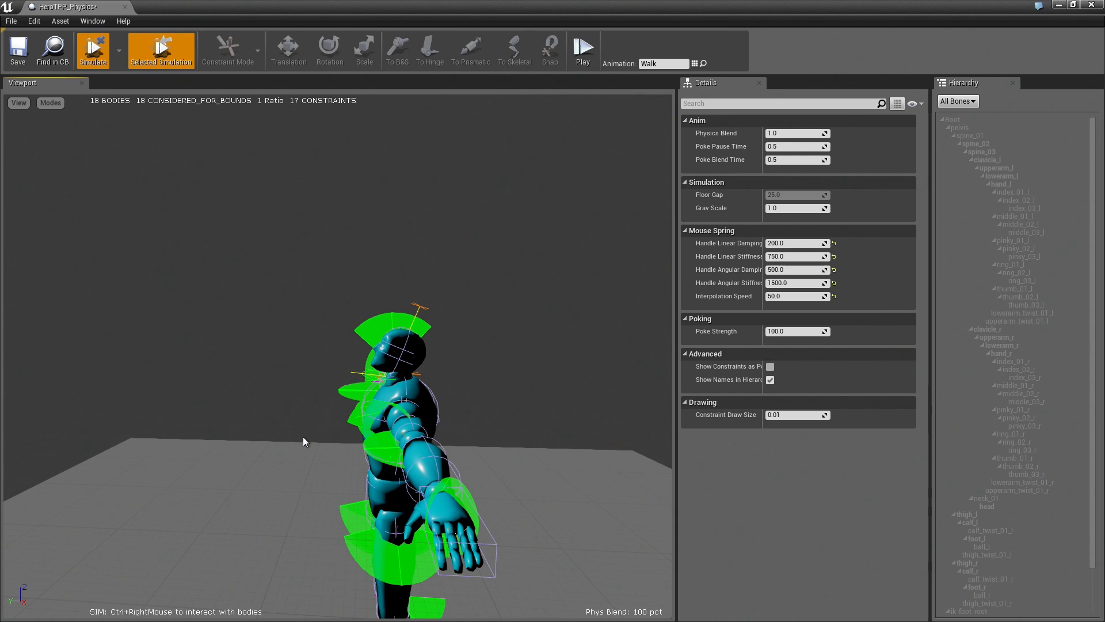
{"action": "left_click_drag", "start_coordinate": [302, 432], "coordinate": [276, 477]}
{"action": "right_click_drag", "start_coordinate": [287, 445], "coordinate": [286, 444]}
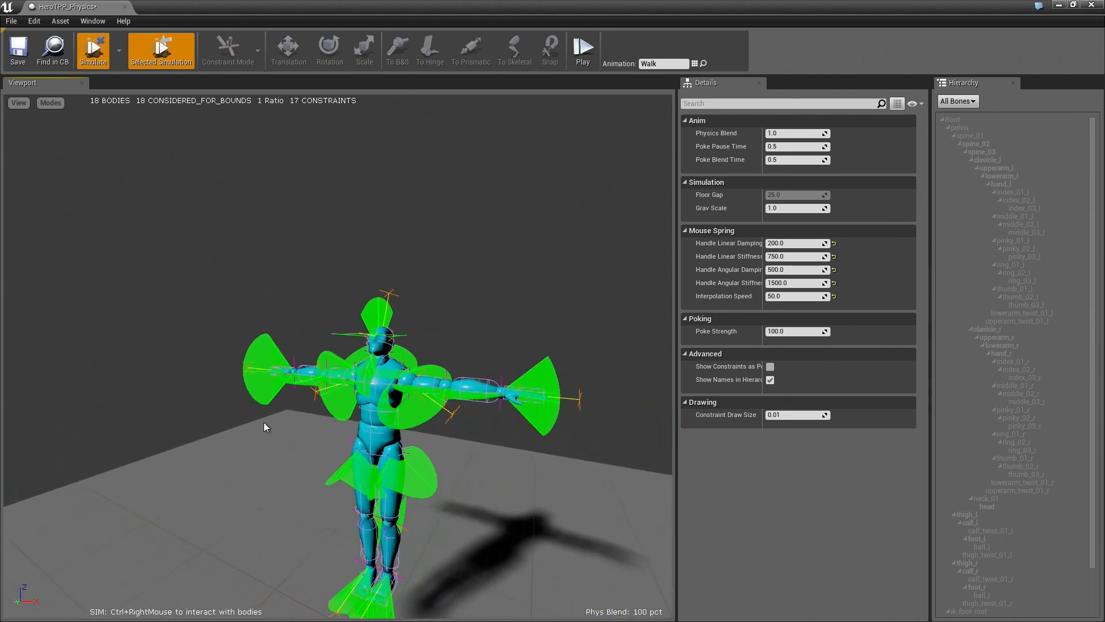